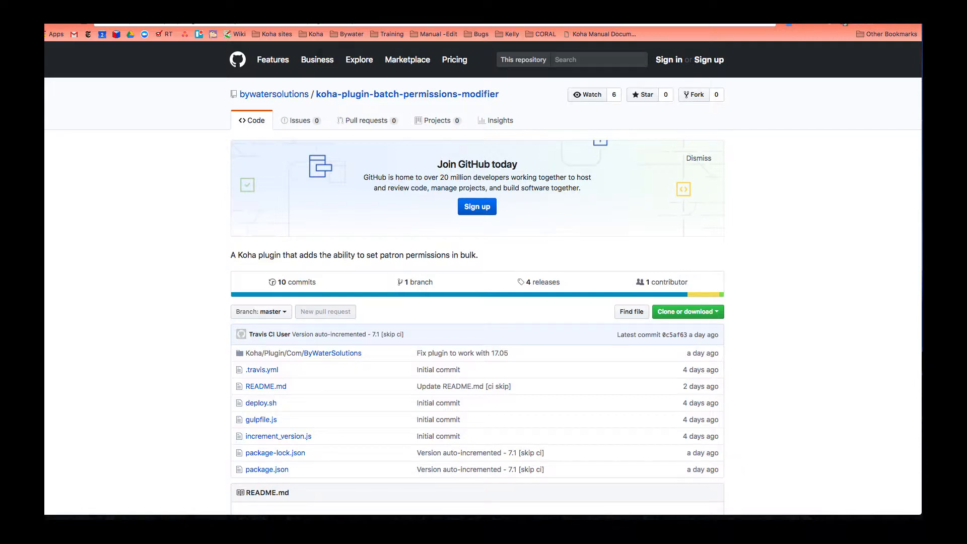
- Switch the browser back to the Koha staff interface home page tab
key("ctrl+Tab")
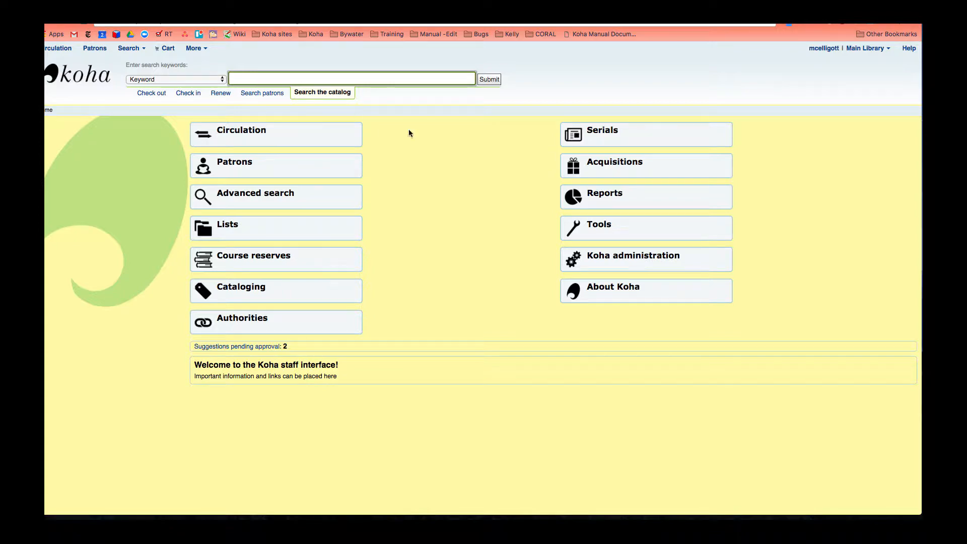
- Go to the tool plugins list and show the actions for Batch Patron Permissions Modifier
left_click(623, 234)
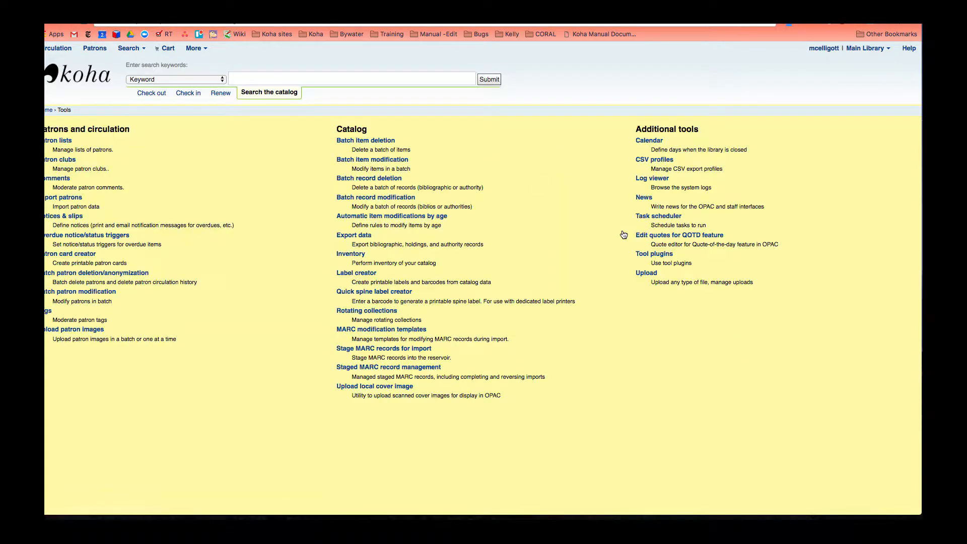
left_click(643, 273)
left_click(650, 256)
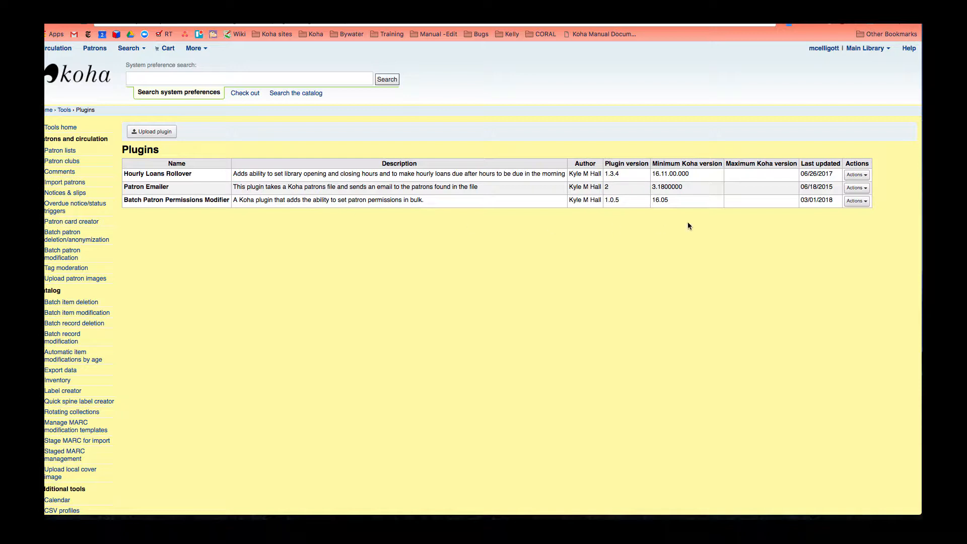
left_click(856, 202)
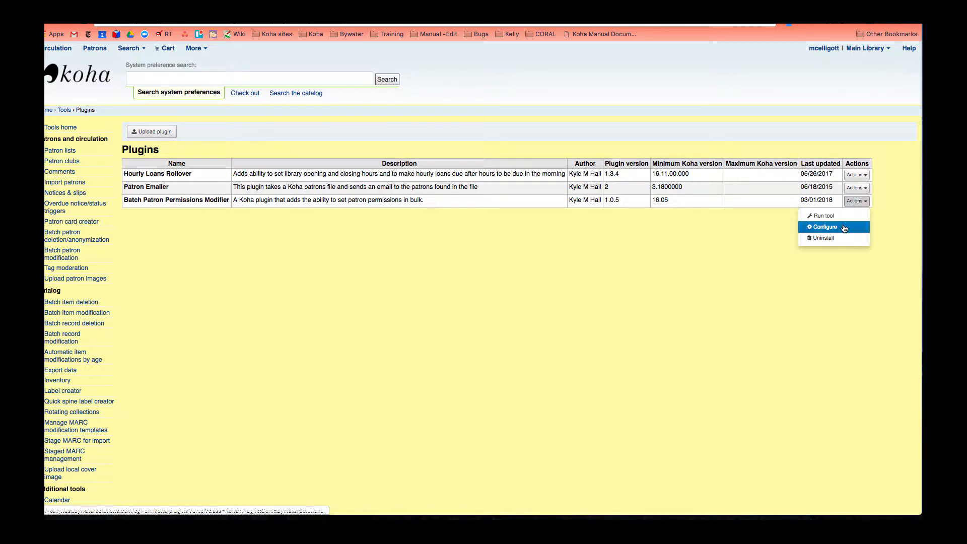
- Open the plugin configuration showing template patron 348, then go to the Patrons page
left_click(844, 227)
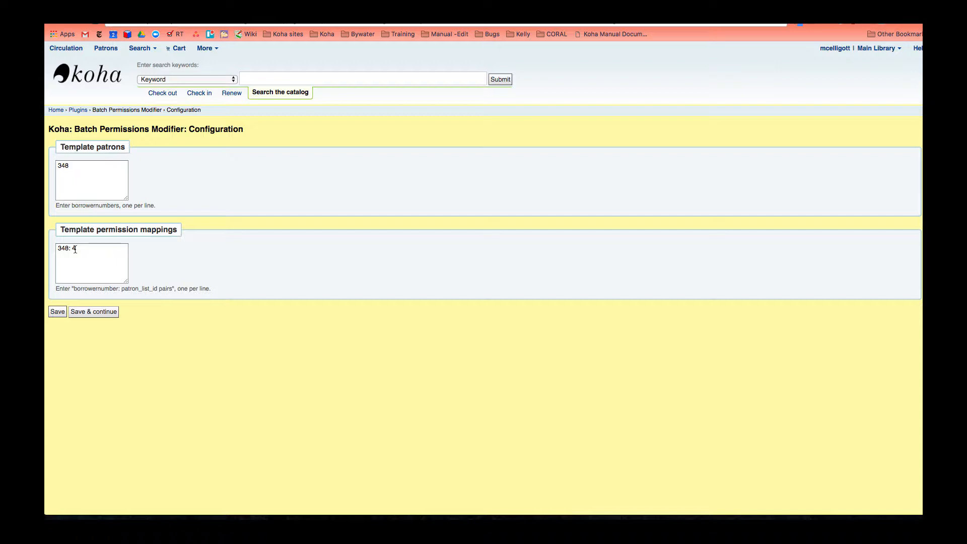
left_click(111, 51)
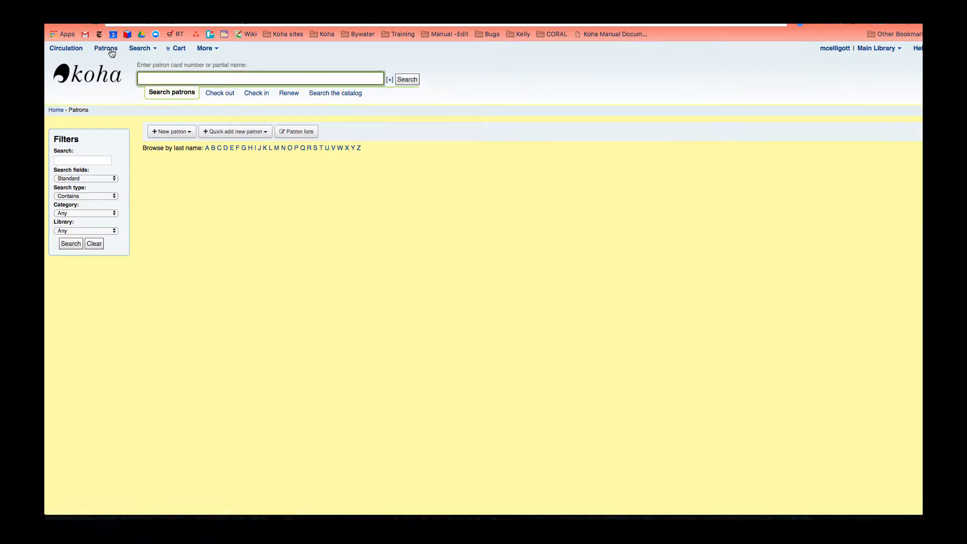
- Start a new Staff patron with surname 'Cataloging' and first name 'Permission'
left_click(172, 132)
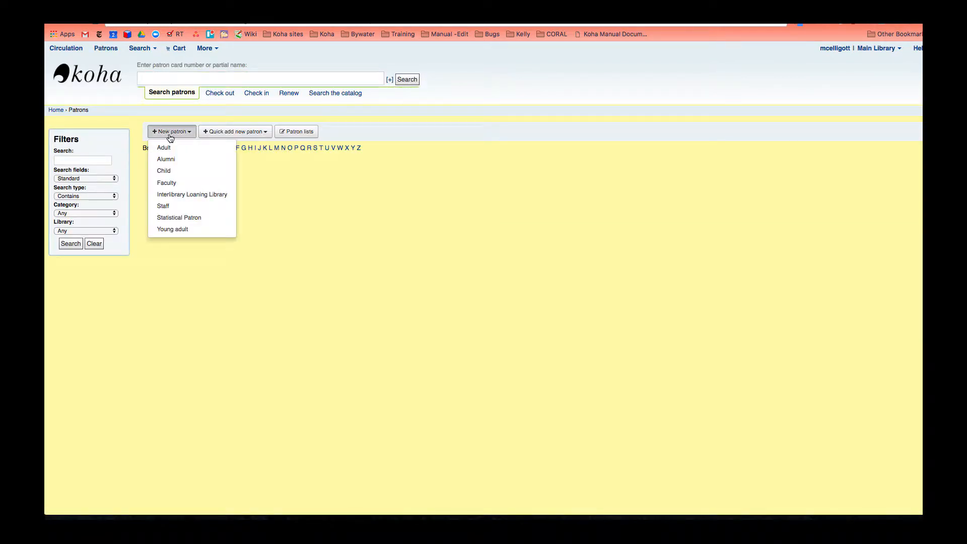
left_click(184, 205)
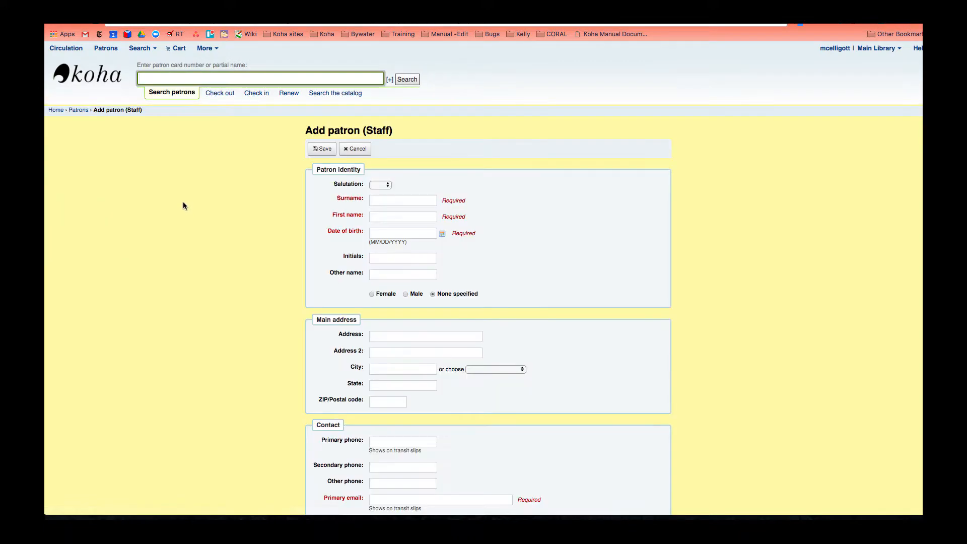
left_click(393, 201)
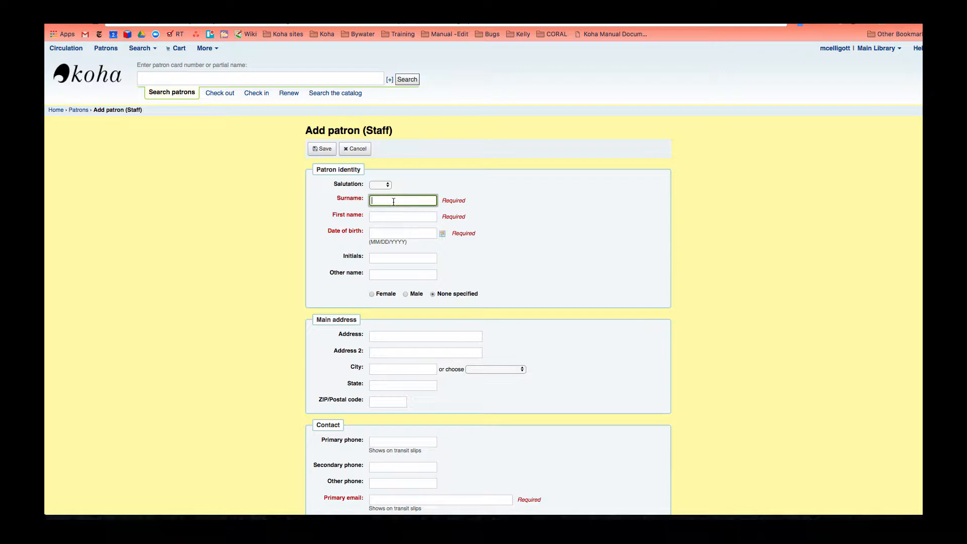
type("Cataloging")
key("Tab")
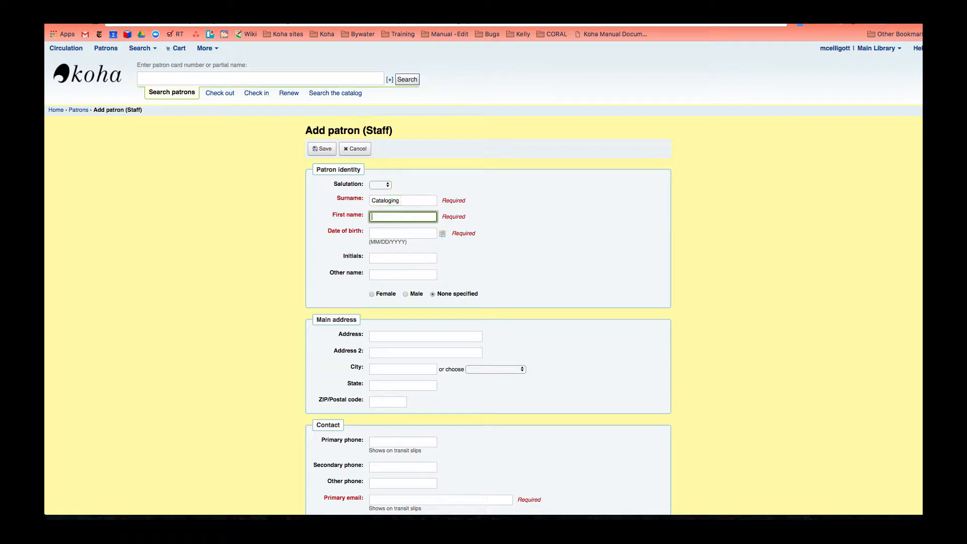
type("Permission")
- Set the patron's date of birth to March 18, 1998
left_click(394, 233)
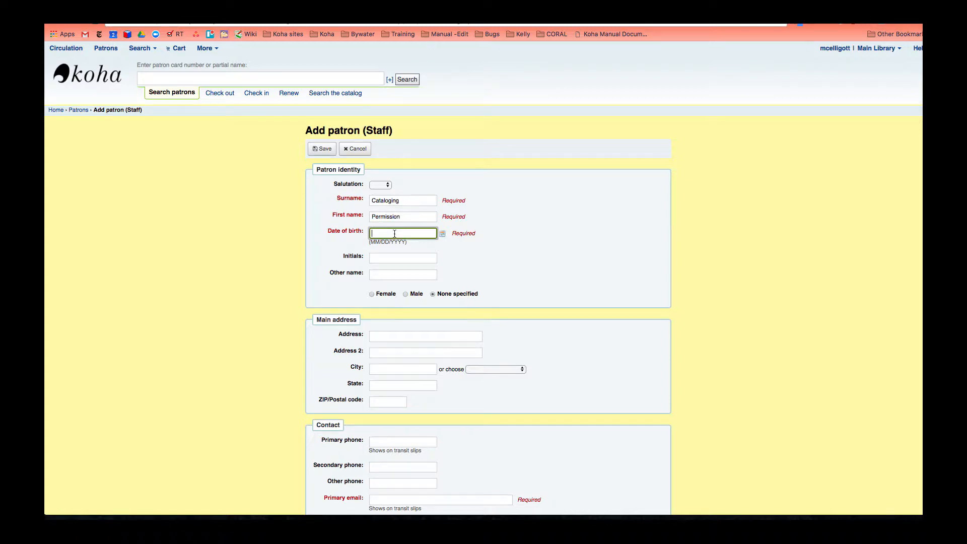
left_click(437, 247)
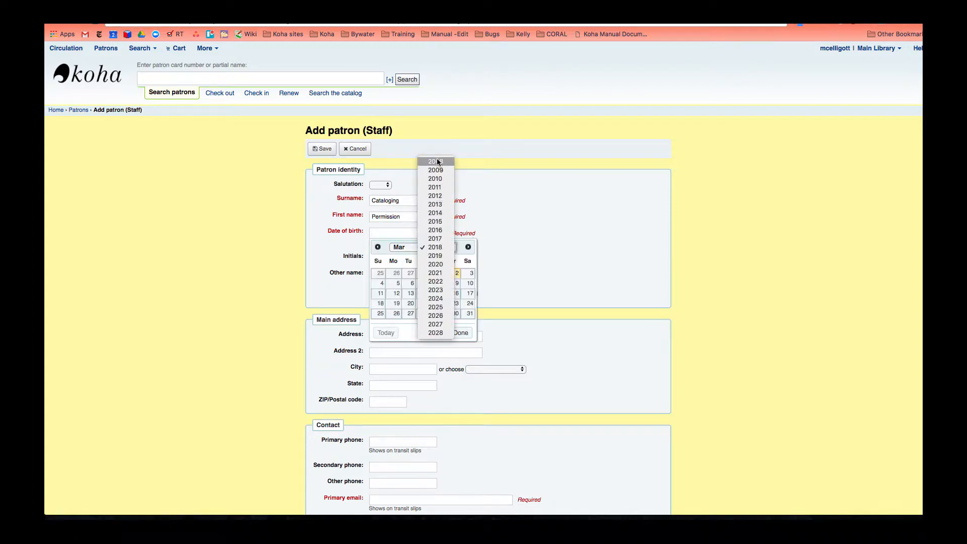
left_click(443, 248)
left_click(443, 247)
left_click(443, 170)
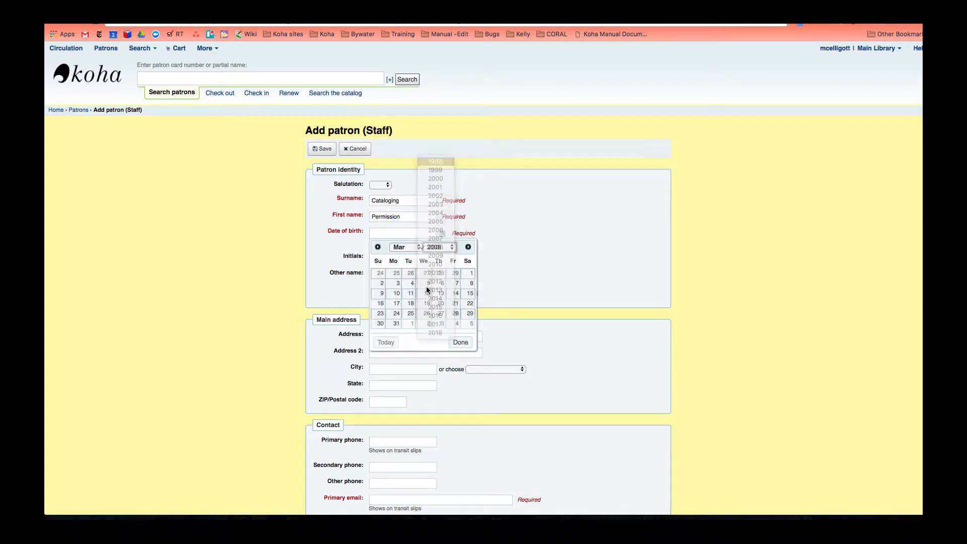
left_click(420, 294)
- Fill in the patron's primary email address and save the new patron
scroll(386, 280, "down", 6)
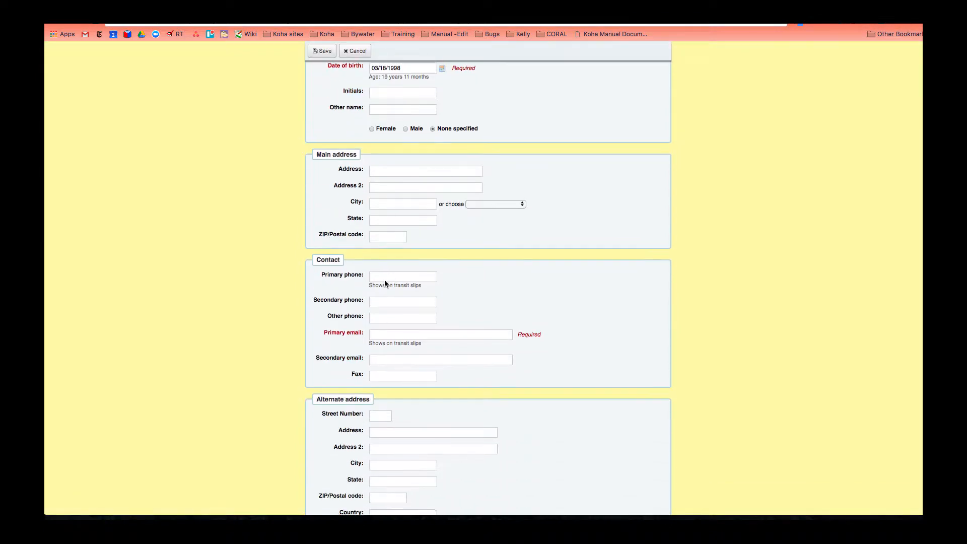
left_click(385, 218)
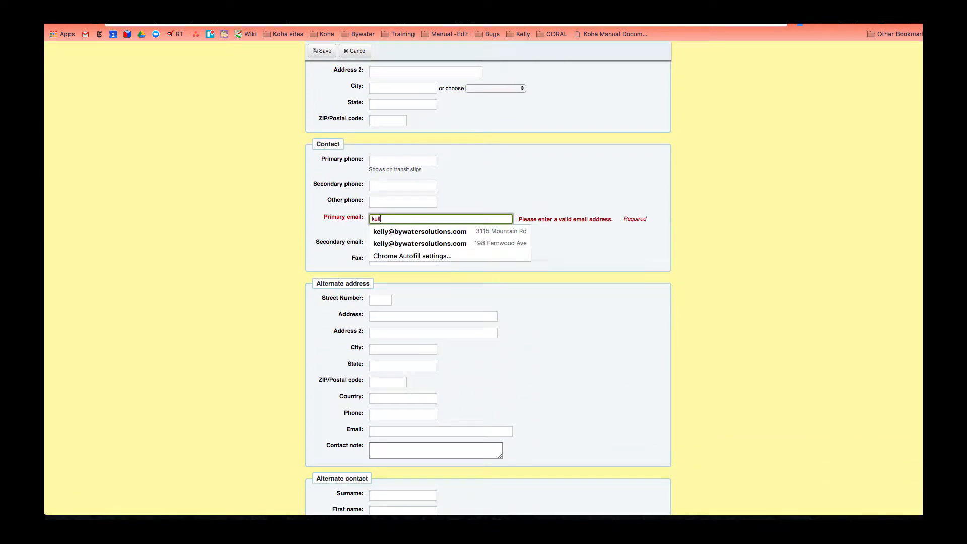
left_click(208, 259)
scroll(225, 272, "down", 14)
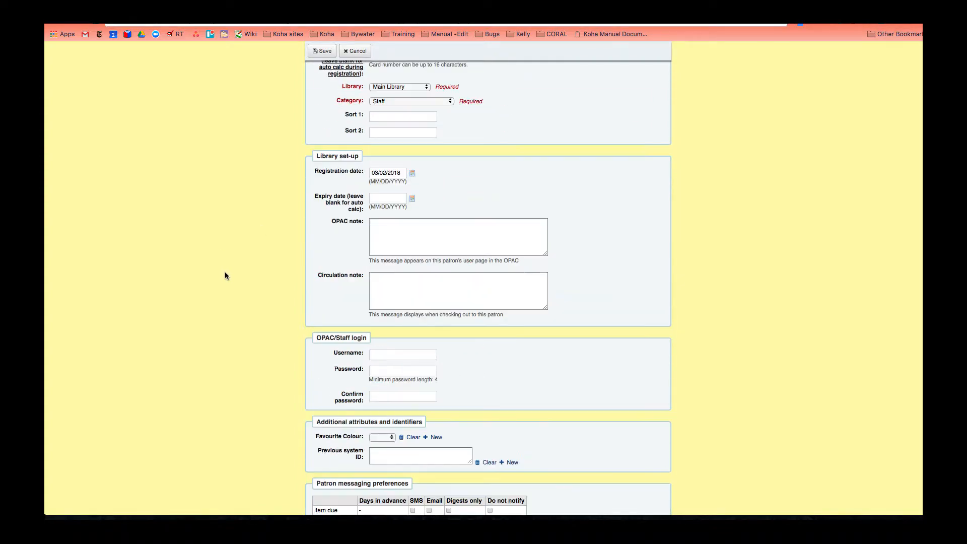
left_click(325, 51)
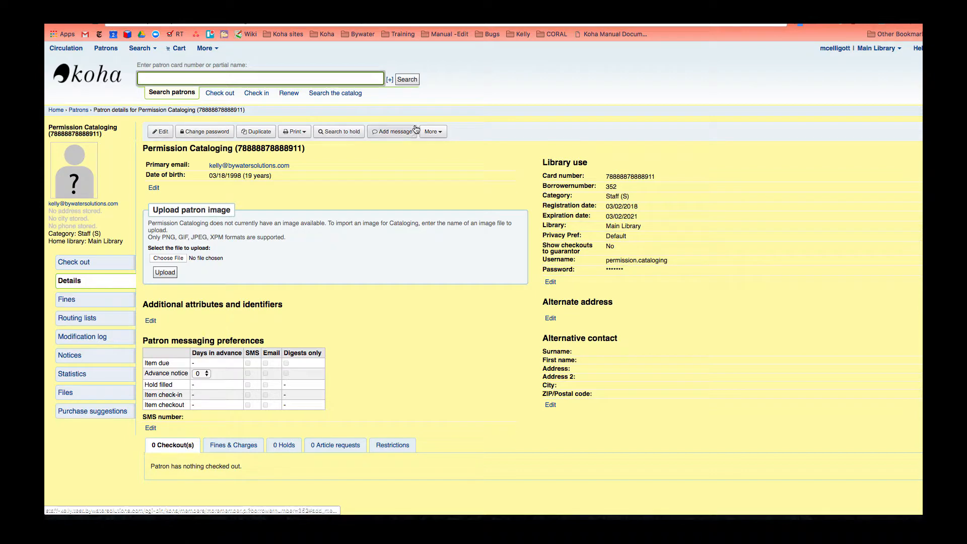
- Grant circulate, catalogue, borrowers, reserveforothers and editcatalogue permissions to the patron and save
left_click(434, 132)
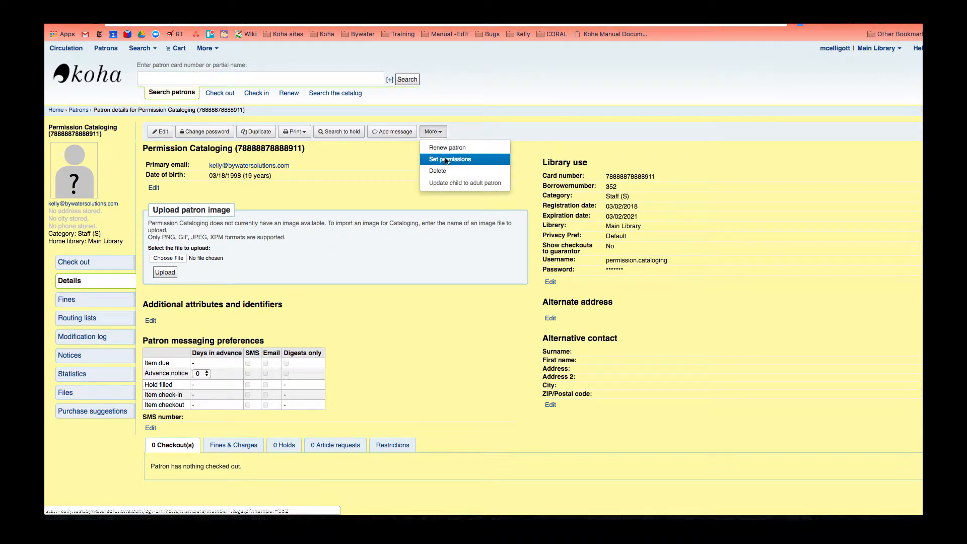
left_click(446, 158)
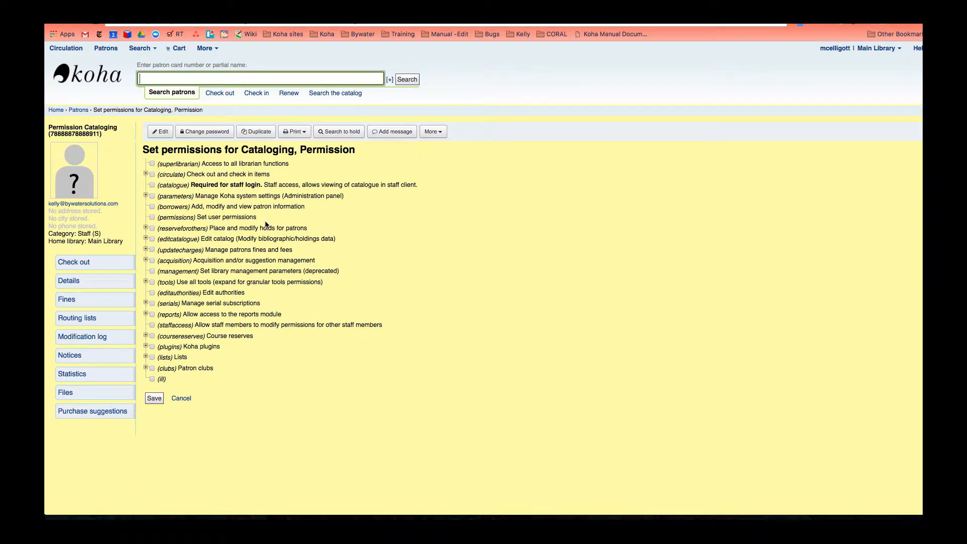
left_click(145, 173)
left_click(152, 174)
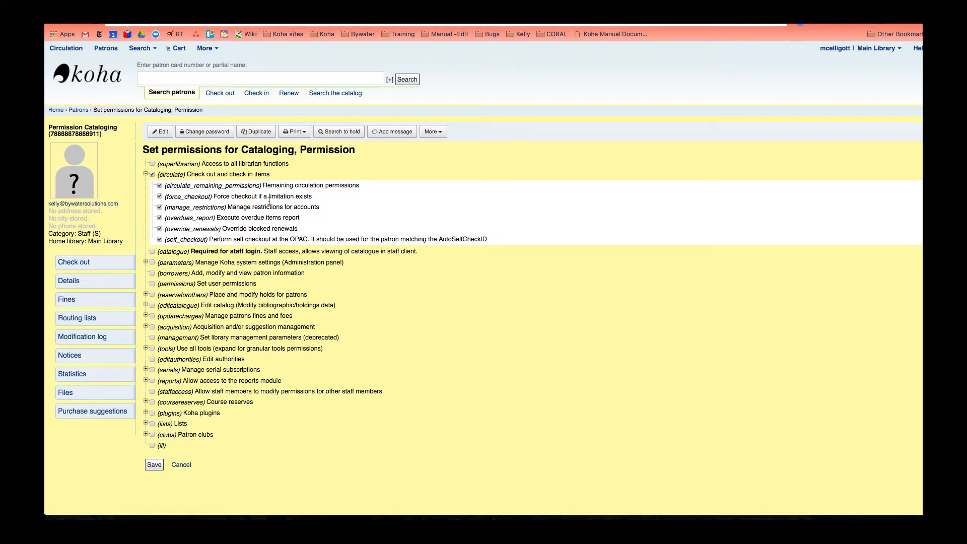
left_click(152, 252)
left_click(152, 273)
left_click(147, 295)
left_click(152, 295)
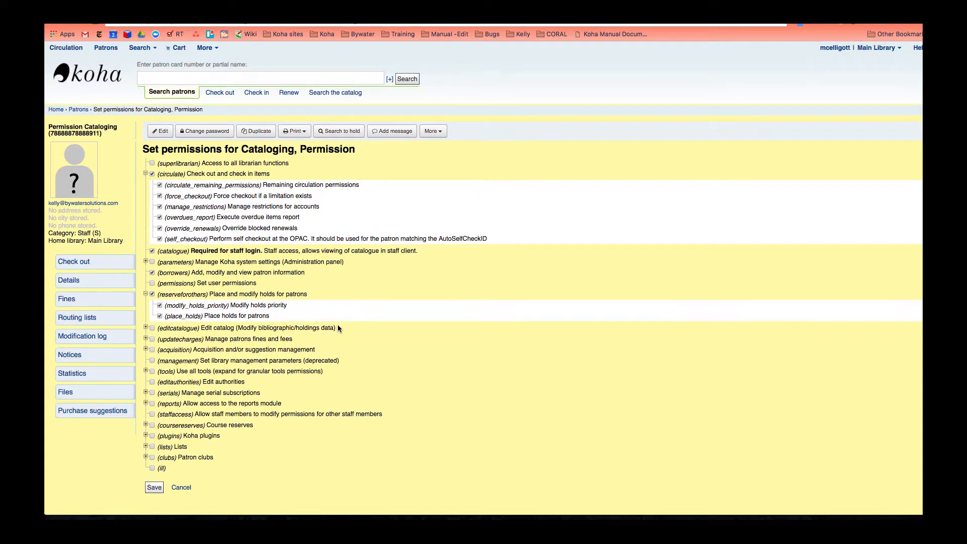
scroll(154, 322, "down", 1)
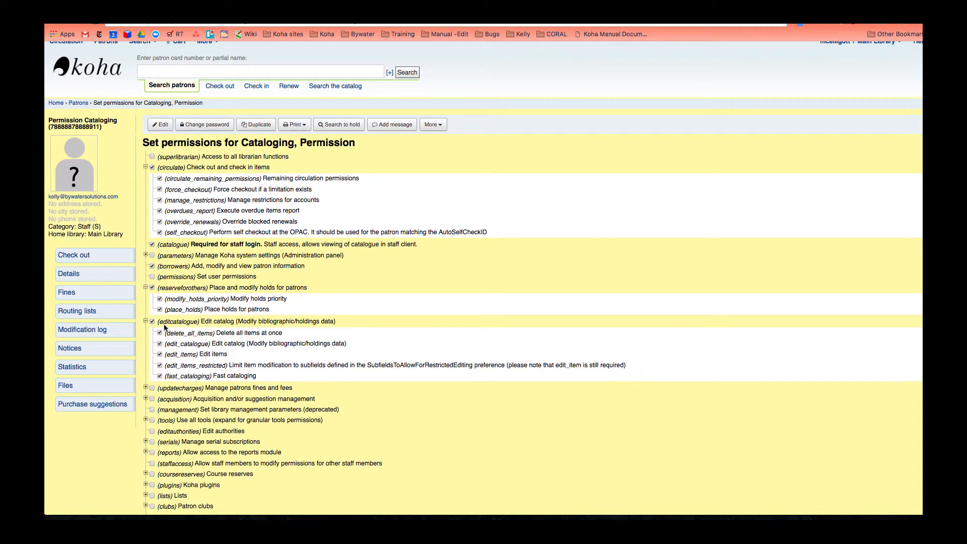
scroll(336, 394, "down", 1)
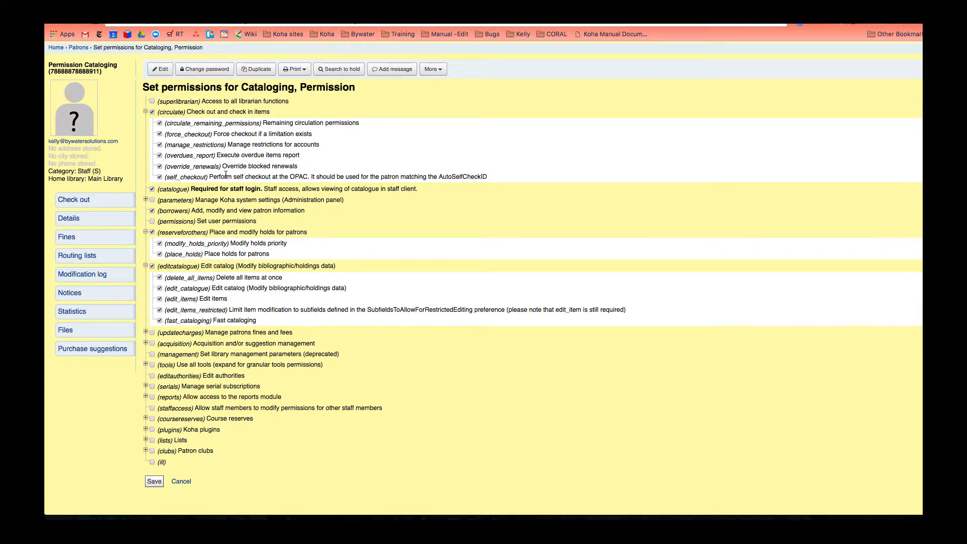
left_click(154, 483)
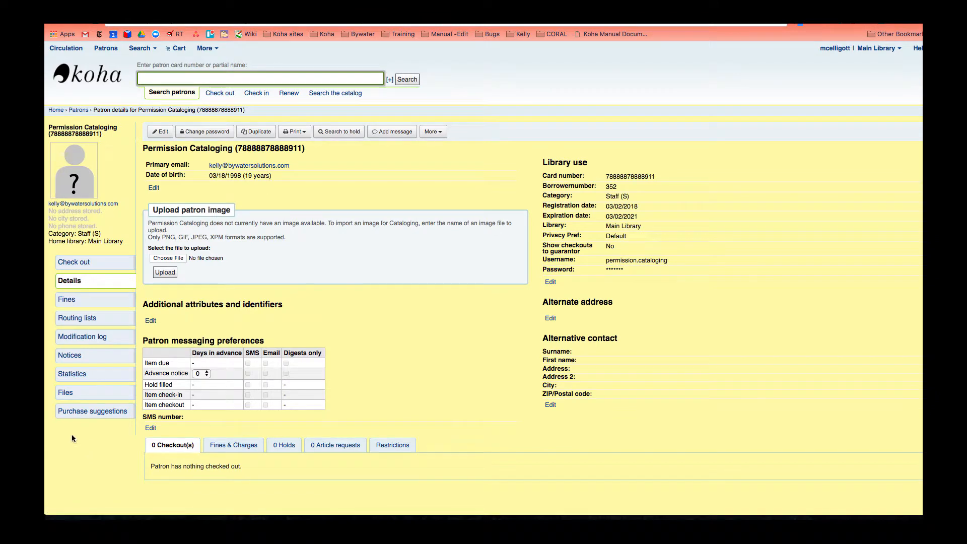
- Pick out the new patron's borrowernumber 352 on its details page
left_click(618, 187)
double_click(617, 186)
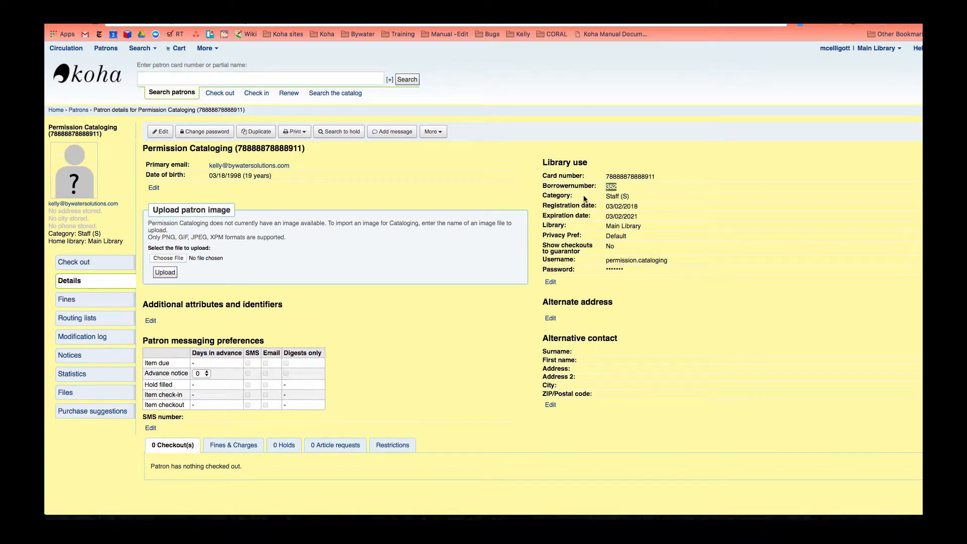
left_click(588, 199)
left_click_drag(540, 164, 588, 162)
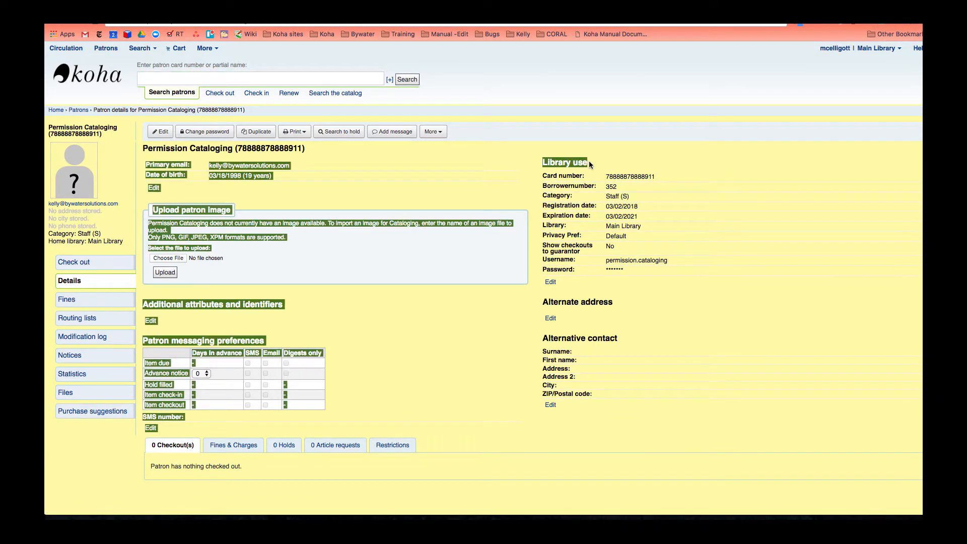
left_click(635, 154)
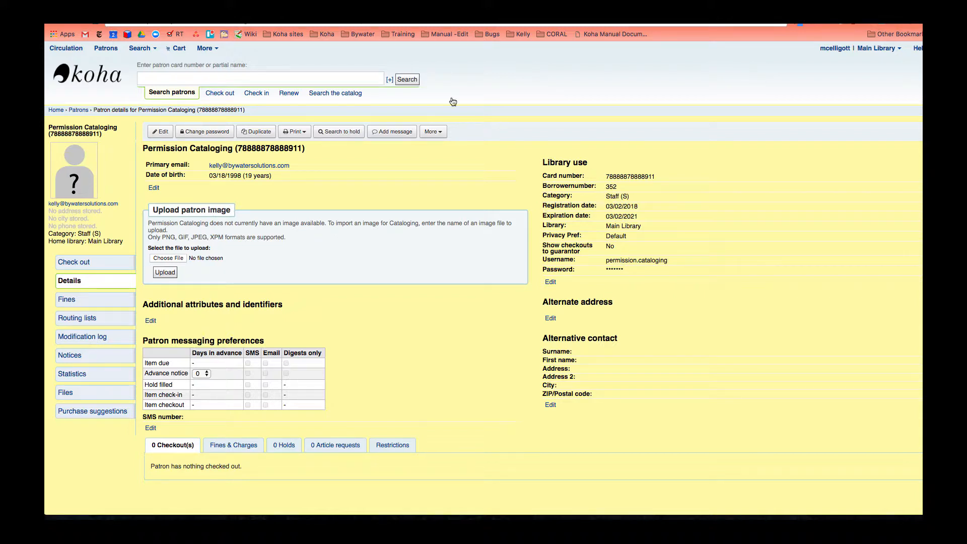
- Reopen the Batch Permissions Modifier configuration and place the cursor in the template patrons list
left_click(206, 49)
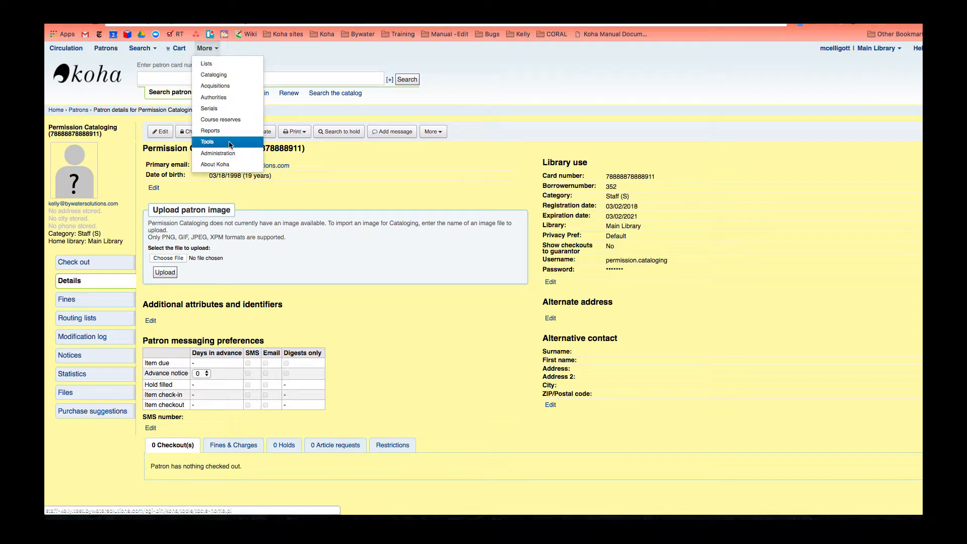
left_click(230, 144)
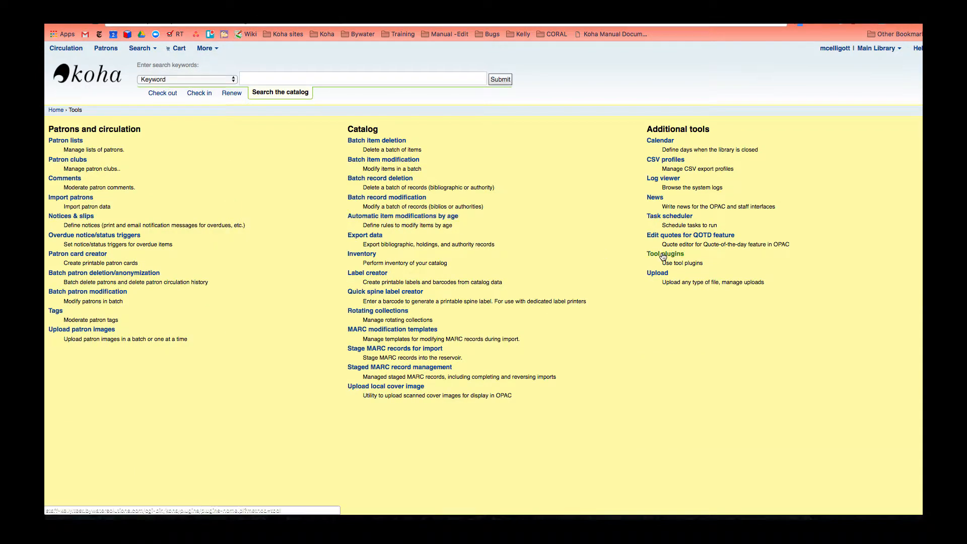
left_click(663, 254)
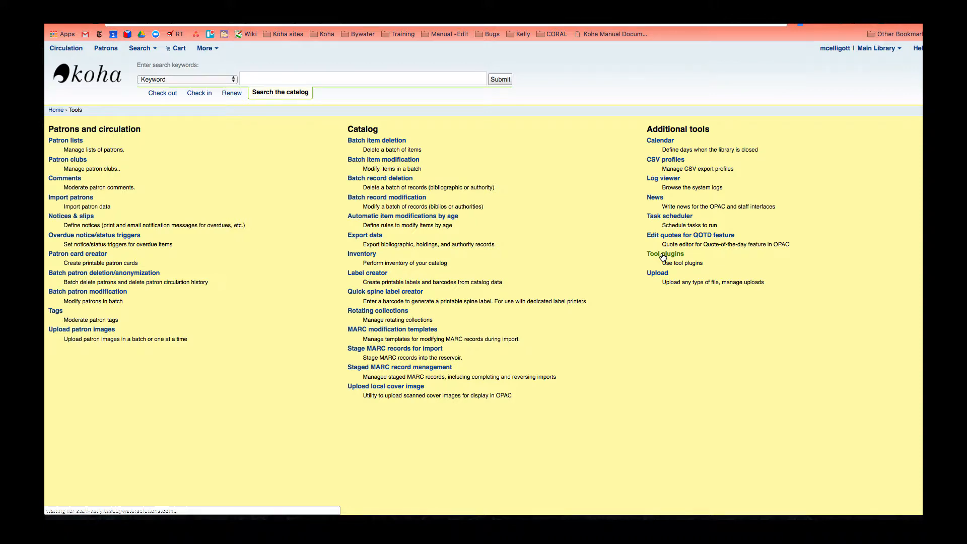
left_click(868, 200)
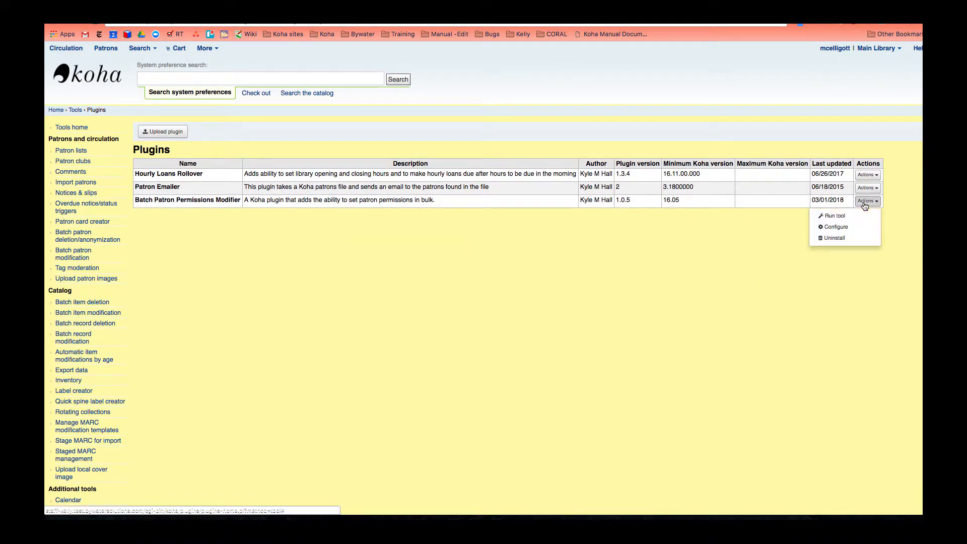
left_click(846, 228)
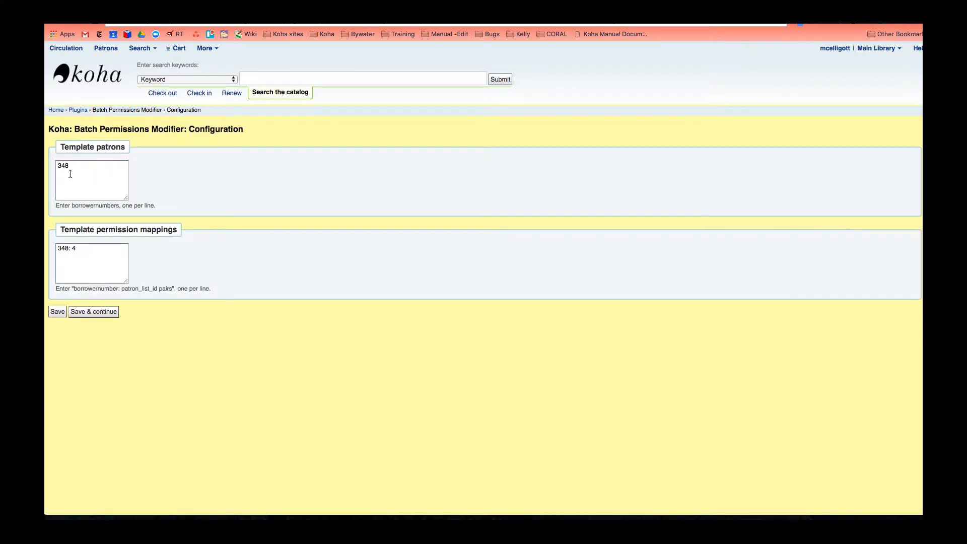
left_click(73, 166)
- Open the Patrons page in a new tab and search for 'cataloging'
right_click(134, 48)
right_click(114, 52)
right_click(115, 52)
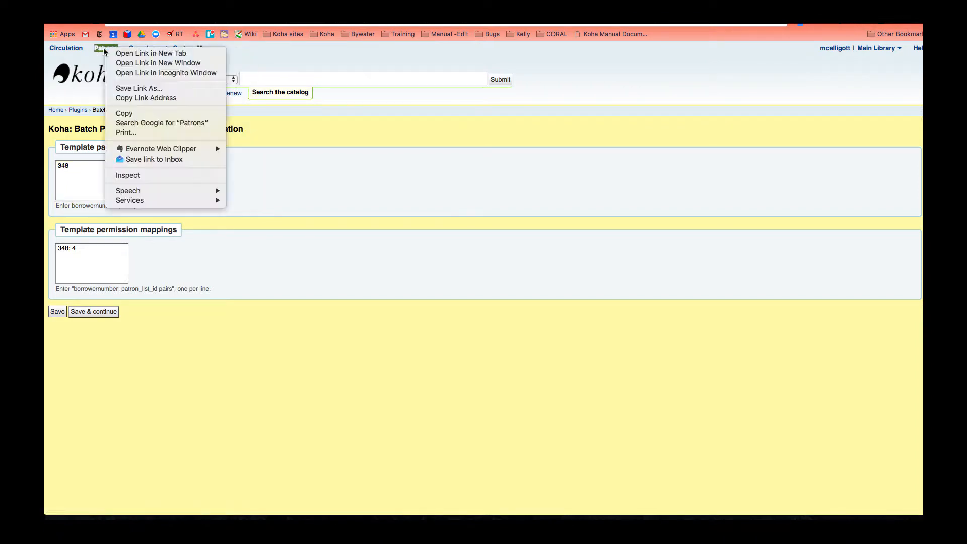
right_click(115, 53)
right_click(114, 52)
left_click(114, 53)
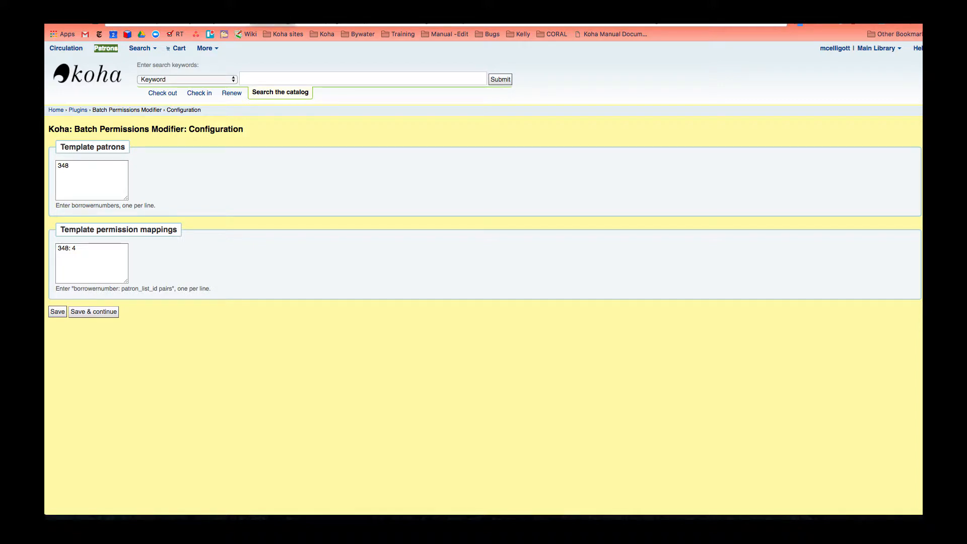
key("ctrl+Tab")
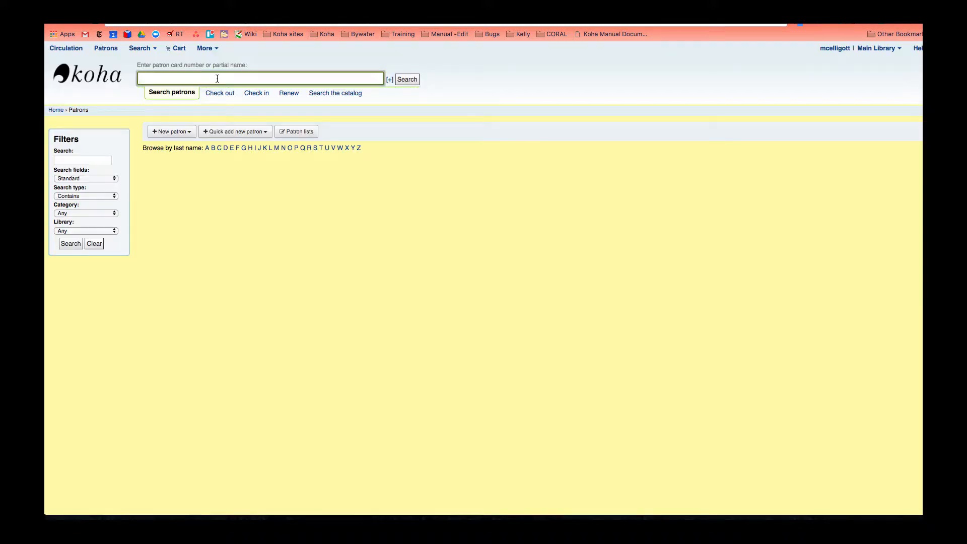
type("cataloging")
key("Return")
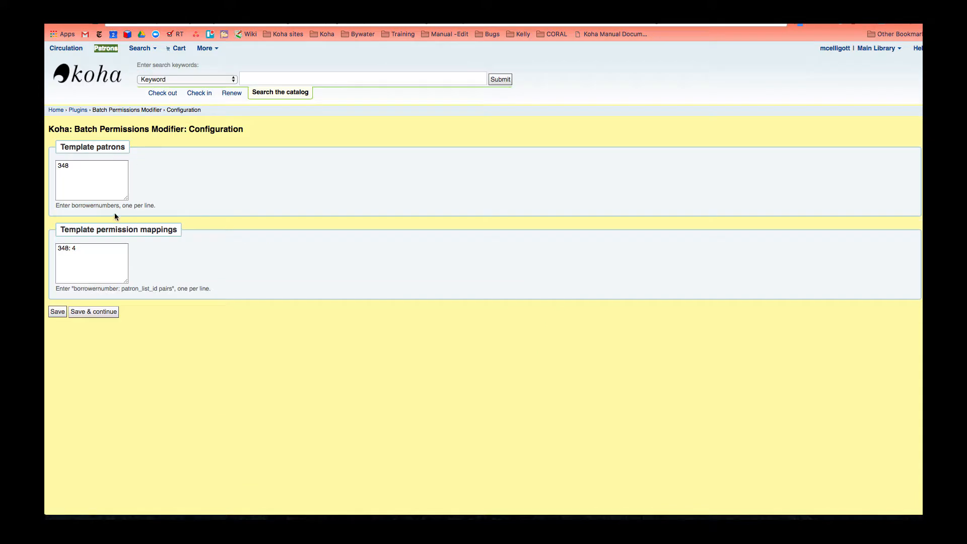
- Add 352 to the template patrons list and save the plugin configuration
left_click(82, 167)
type("352")
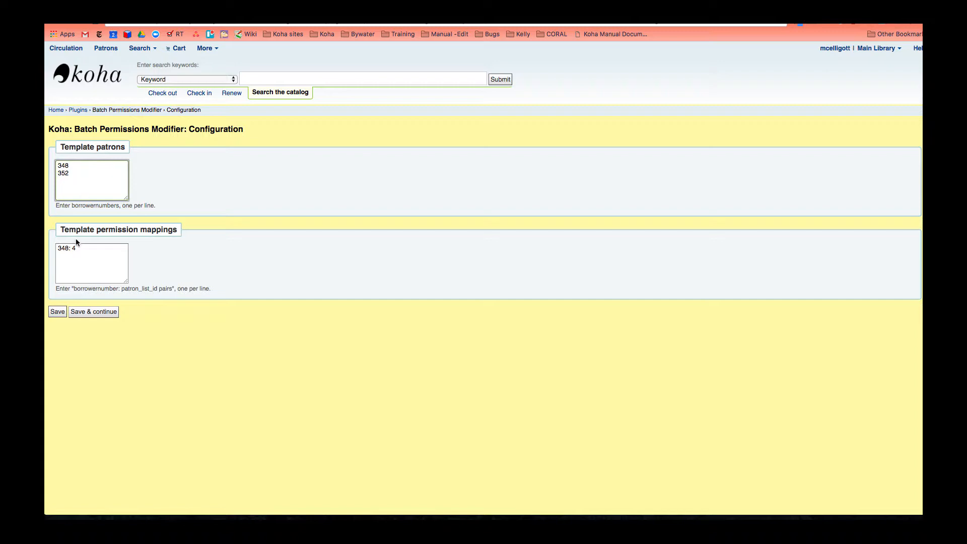
left_click(58, 312)
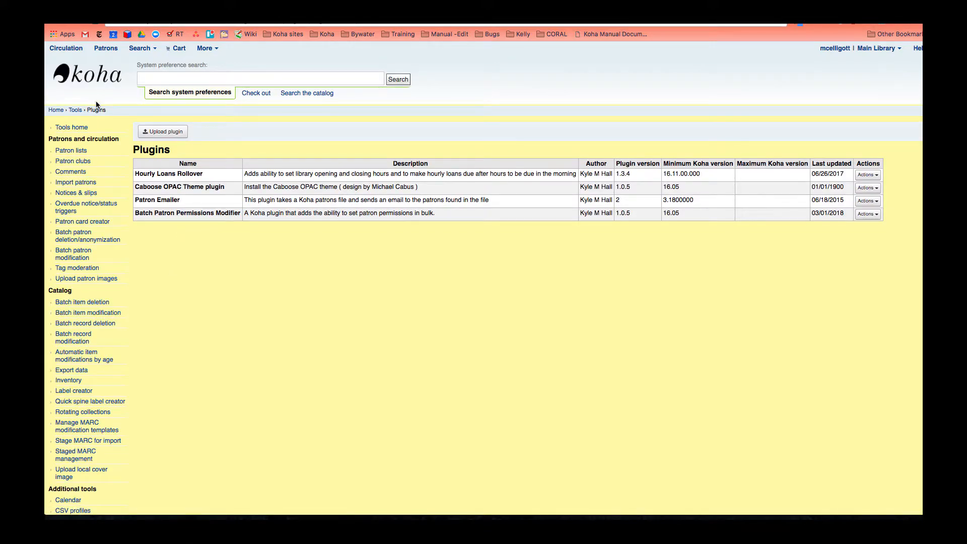
- Create a new patron list named 'Cataloging Staff' from the Patron lists page
left_click(69, 151)
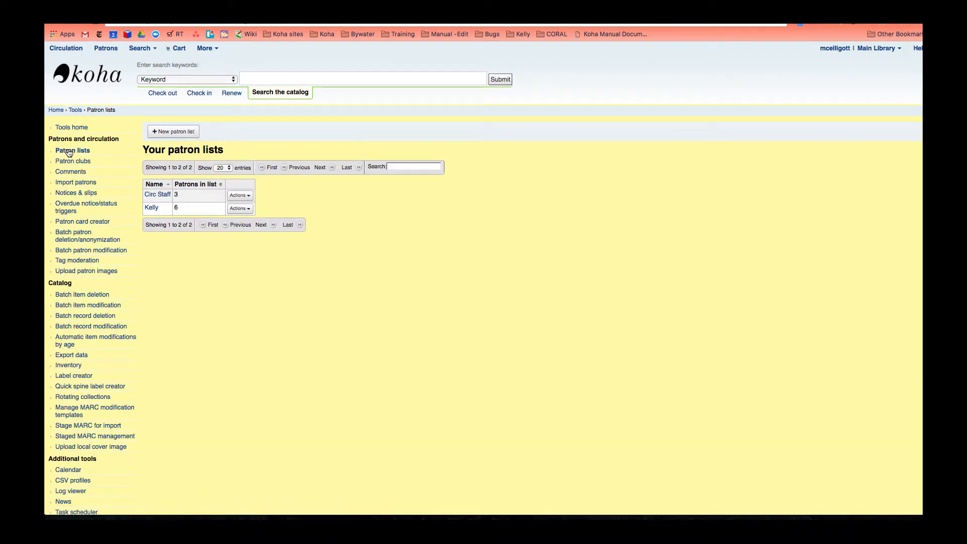
left_click(178, 133)
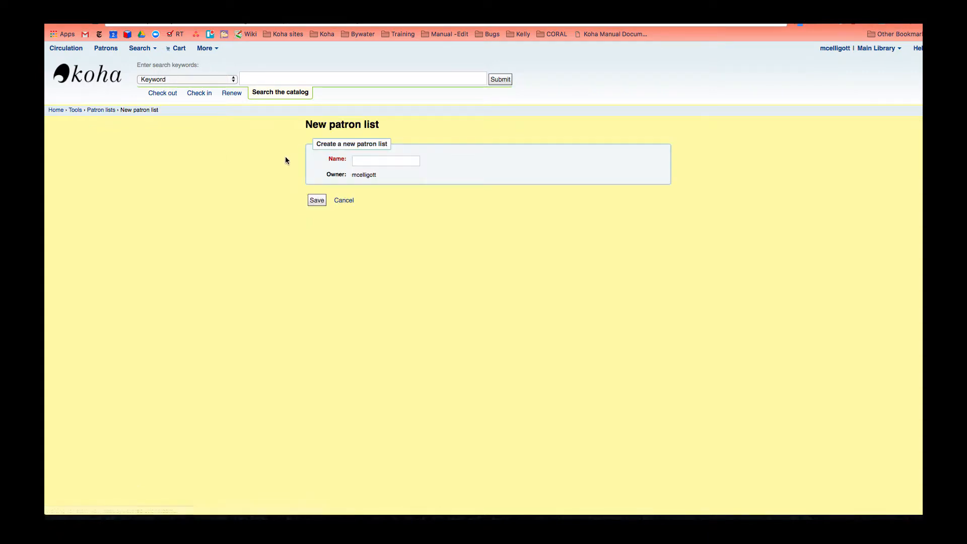
left_click(379, 161)
type("Cataloging Staff")
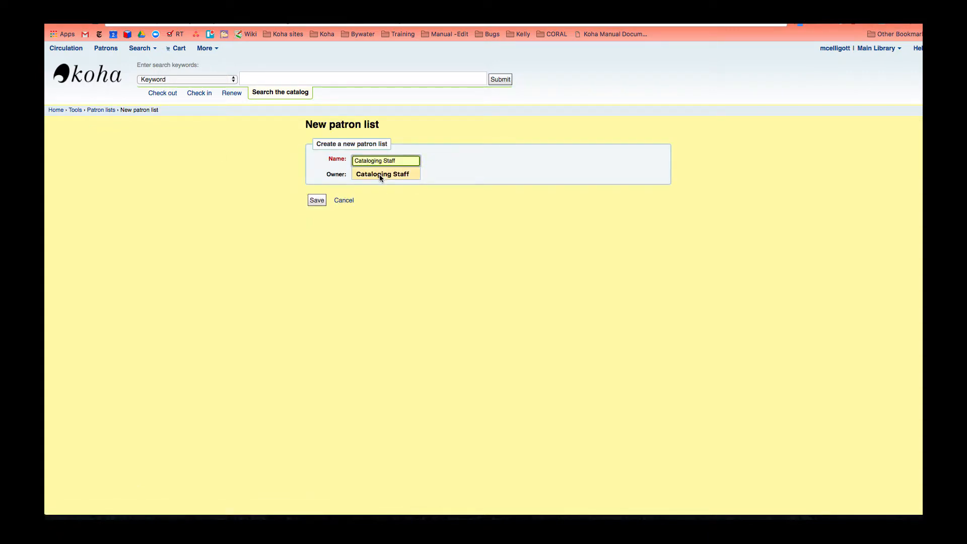
left_click(379, 174)
left_click(316, 201)
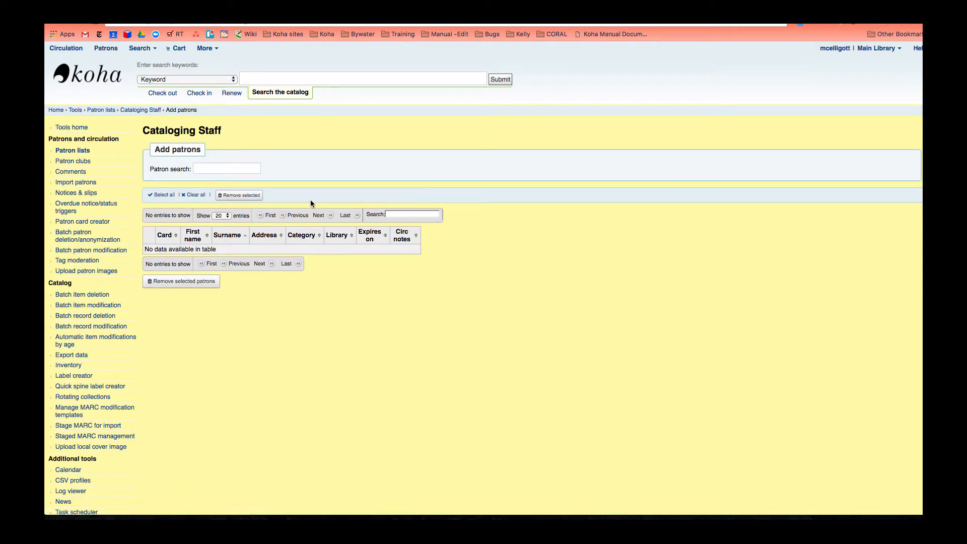
- Search for a patron by name and add them to the Cataloging Staff list
left_click(220, 171)
type("k")
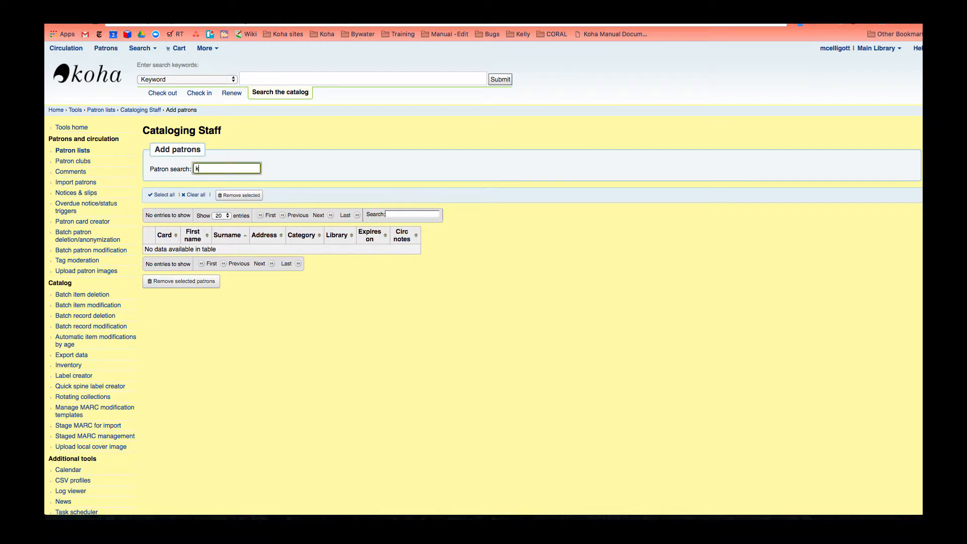
type("elly")
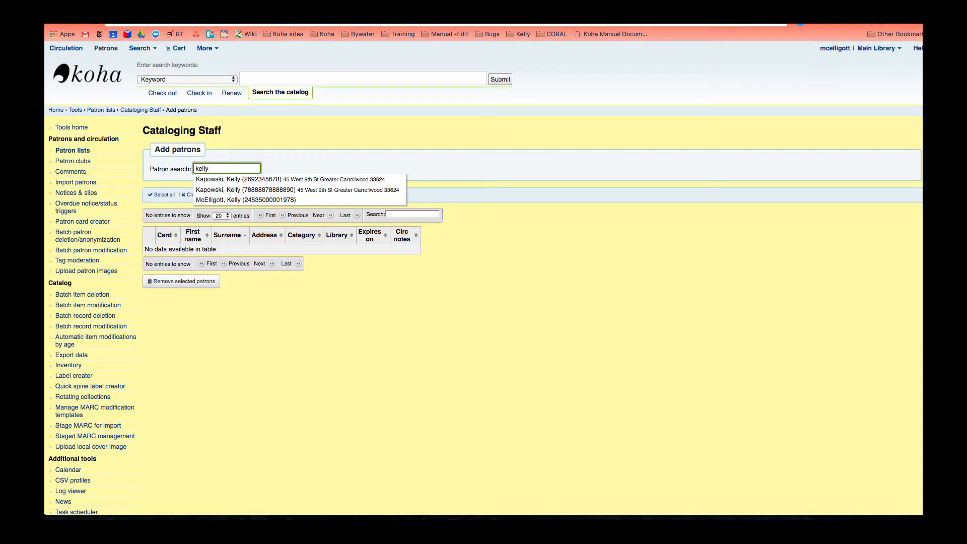
left_click(238, 188)
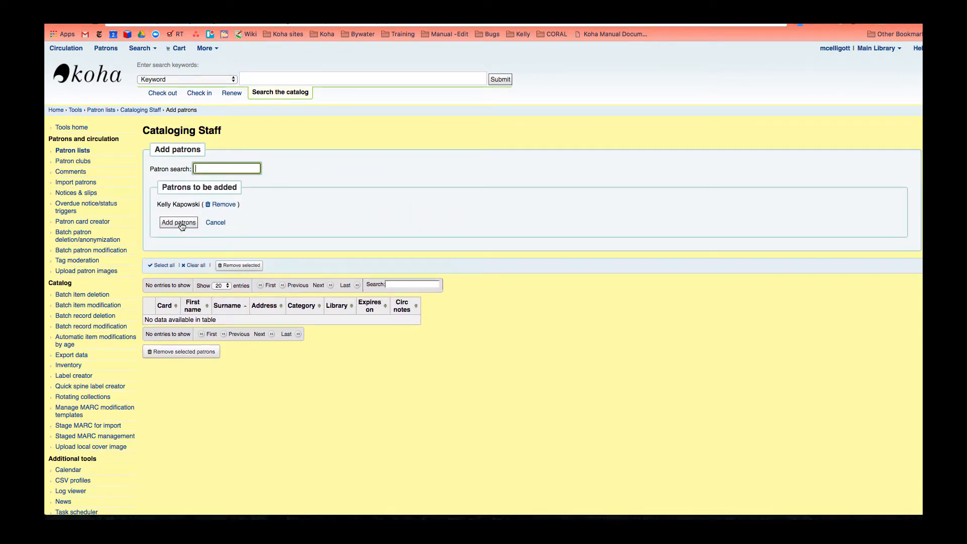
left_click(179, 223)
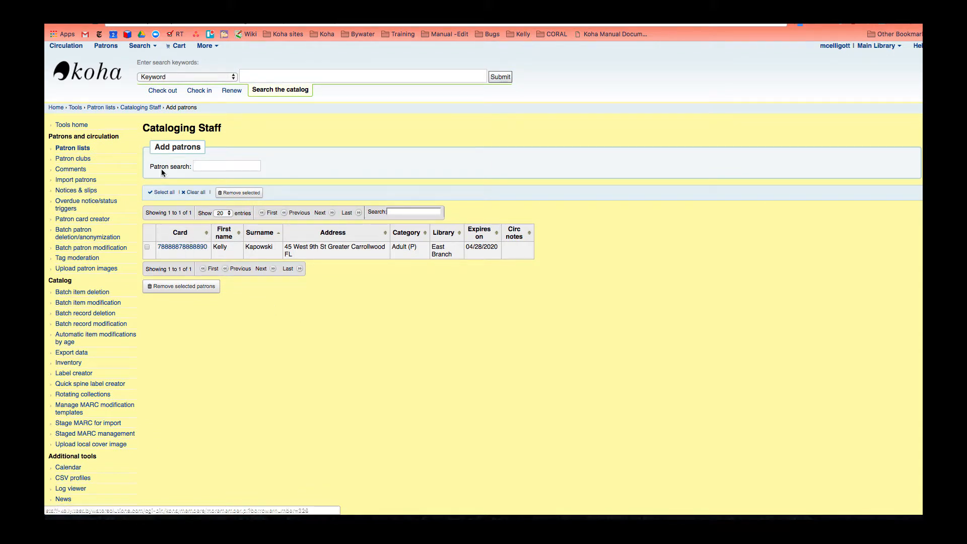
- Reopen the Cataloging Staff list from the overview and note its list id in the address
left_click(74, 149)
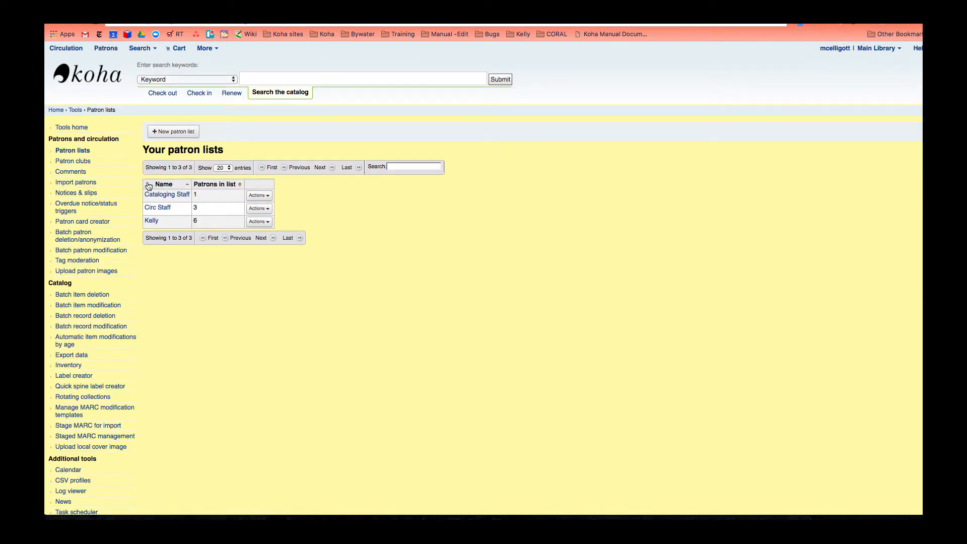
left_click(169, 195)
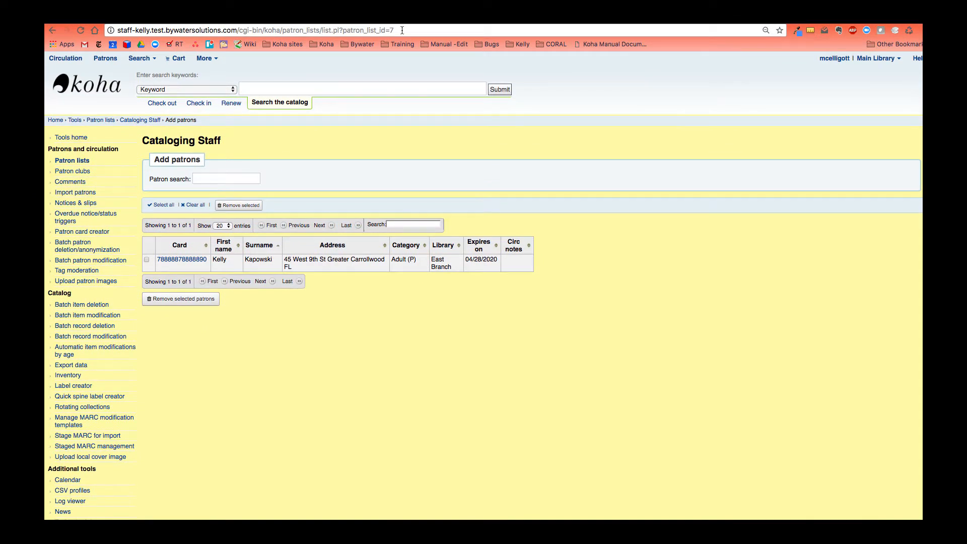
left_click_drag(402, 30, 390, 30)
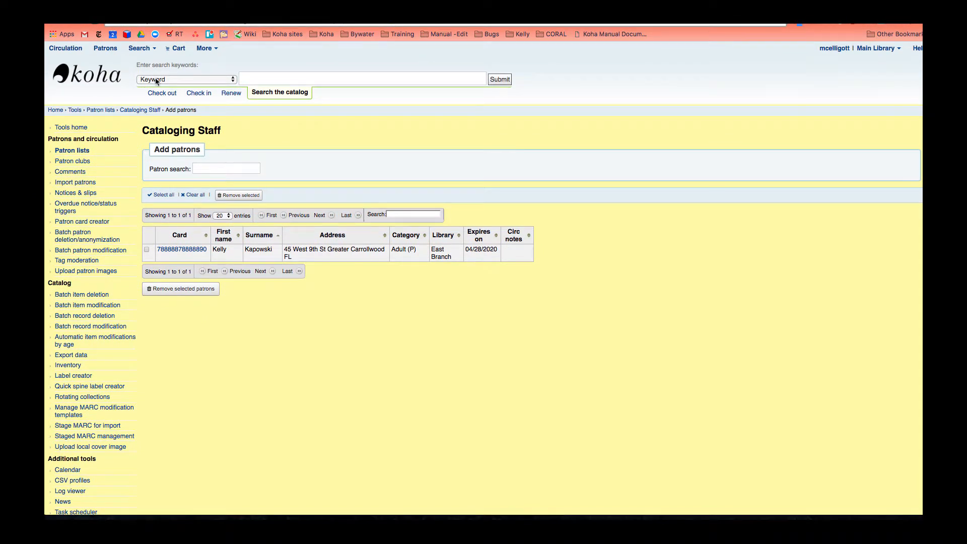
scroll(212, 105, "down", 1)
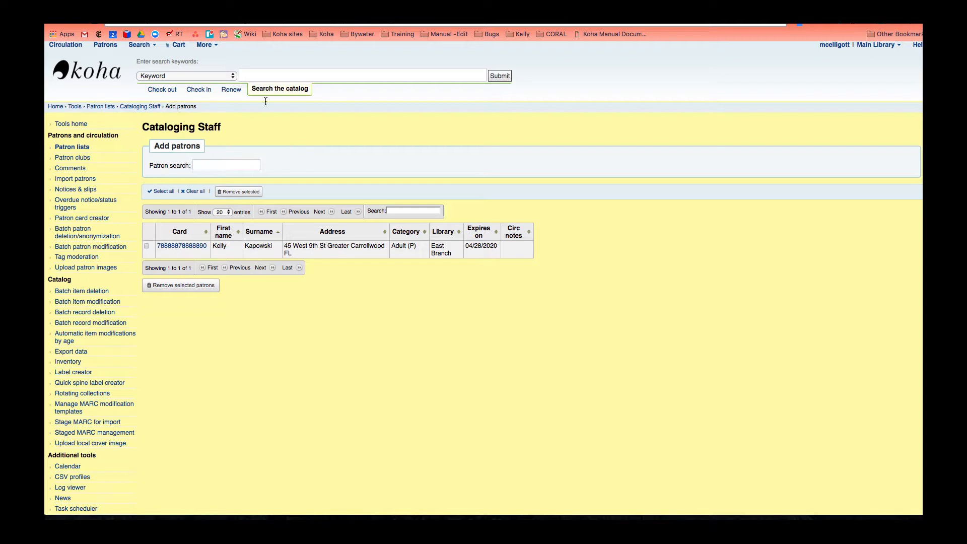
left_click(204, 45)
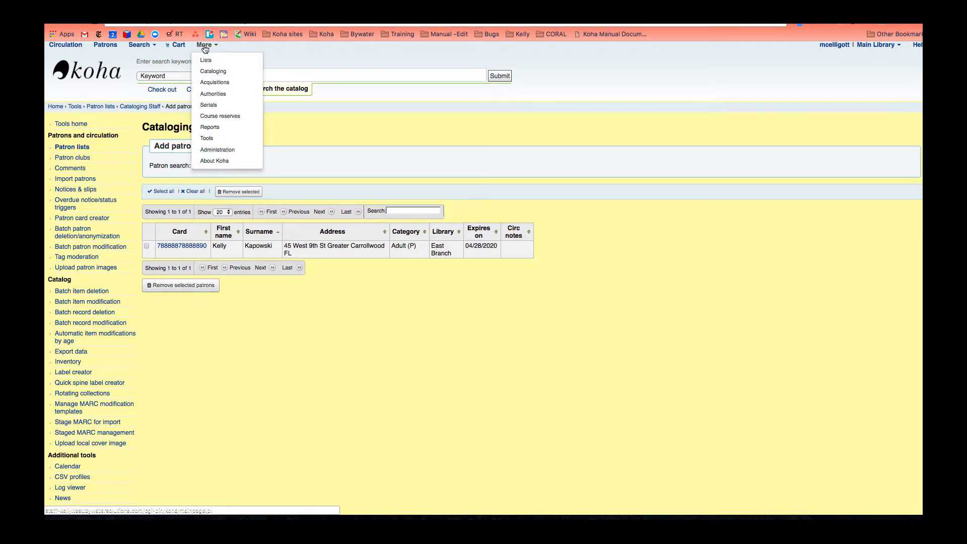
- Add the mapping '352: 7' to the Batch Permissions Modifier configuration and save it
left_click(214, 138)
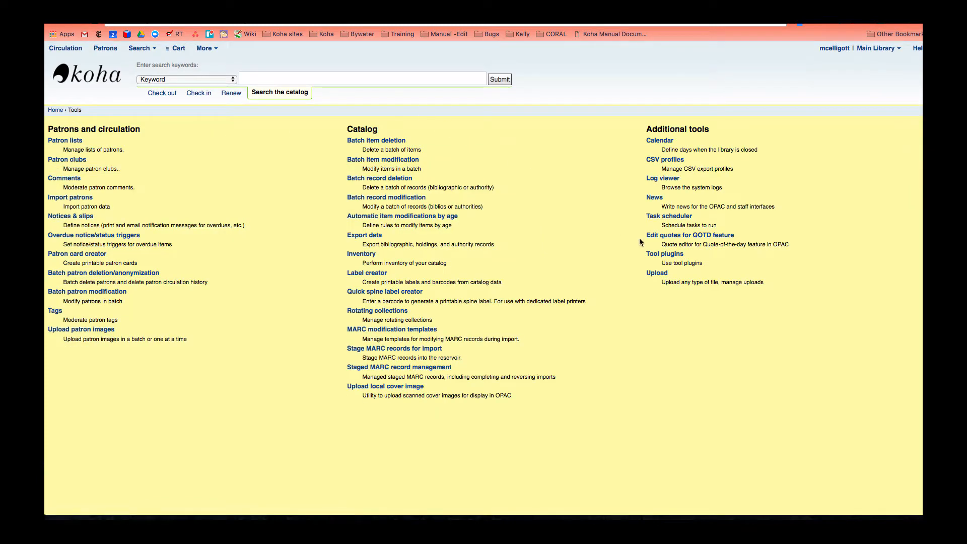
left_click(661, 255)
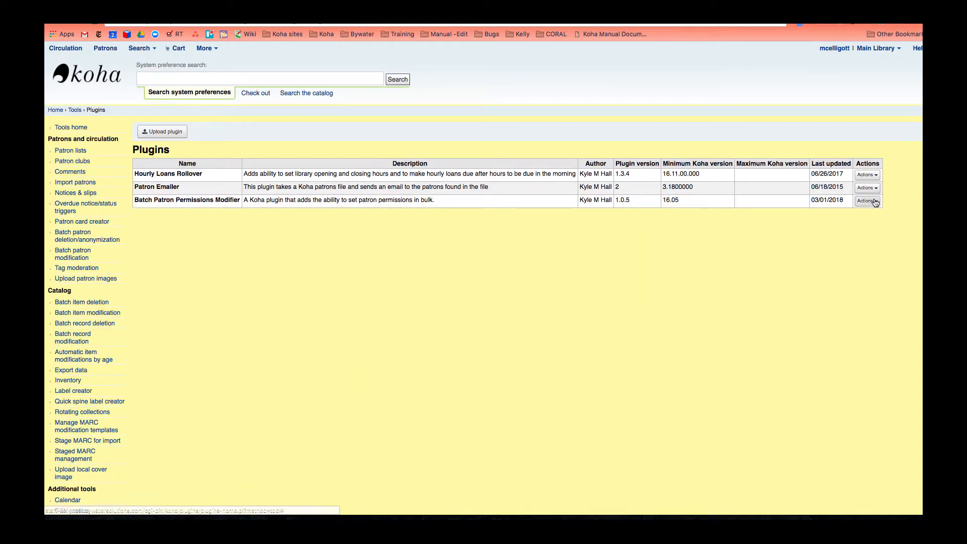
left_click(875, 202)
left_click(838, 224)
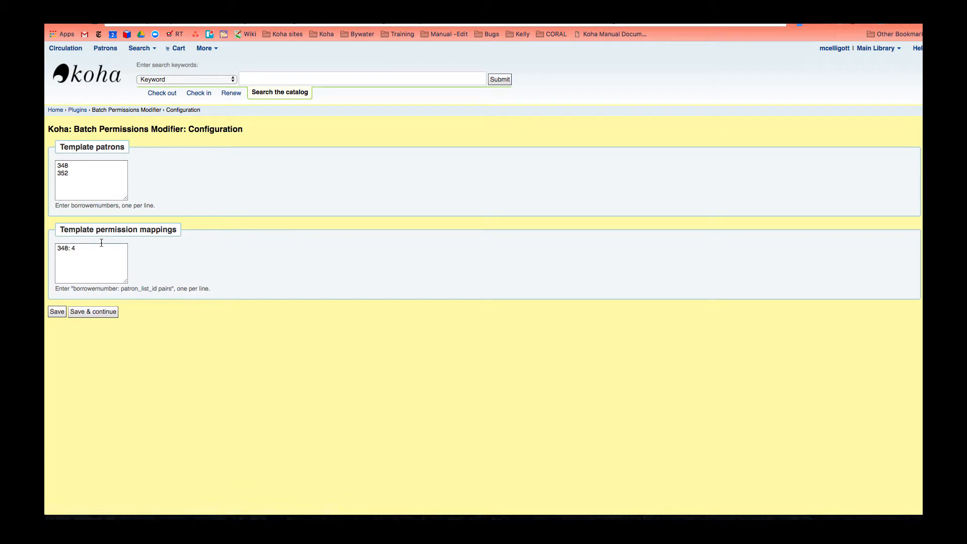
left_click(88, 249)
type("352")
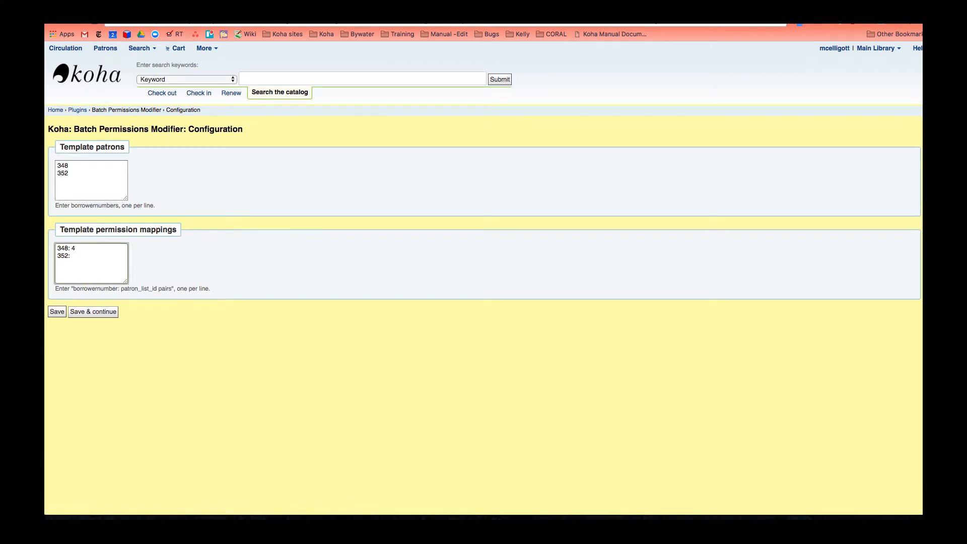
type(": 7")
left_click(57, 311)
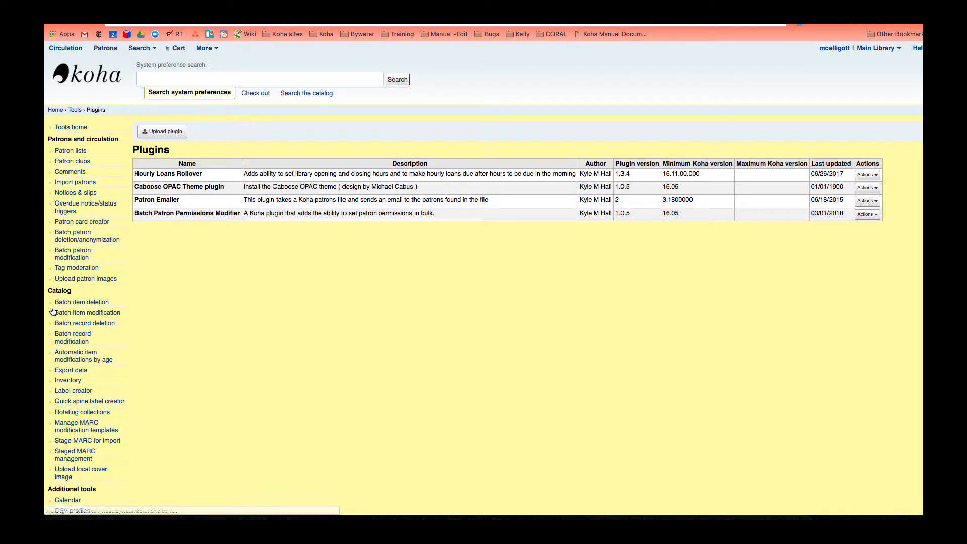
- Run the Batch Permissions Modifier, applying the Cataloging template to the Cataloging Staff patron list
left_click(868, 219)
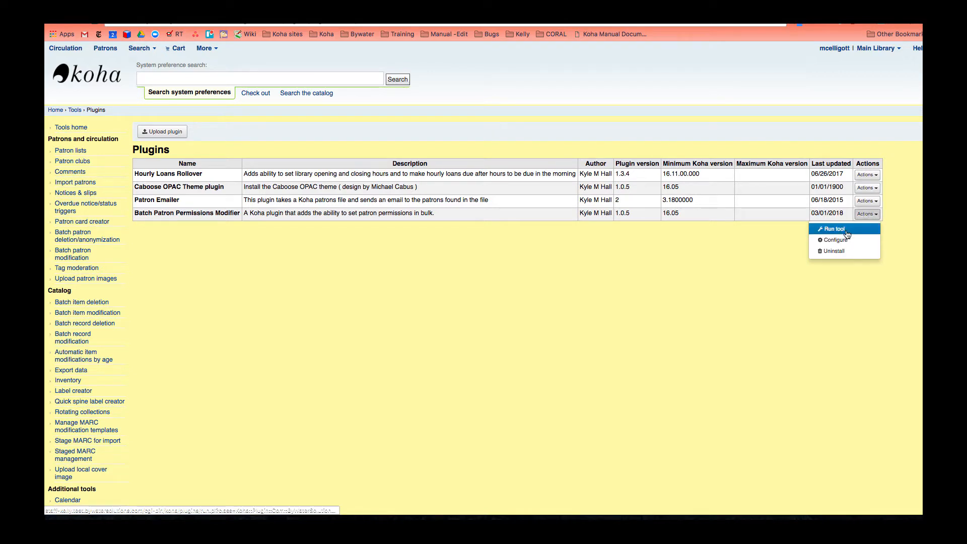
left_click(845, 228)
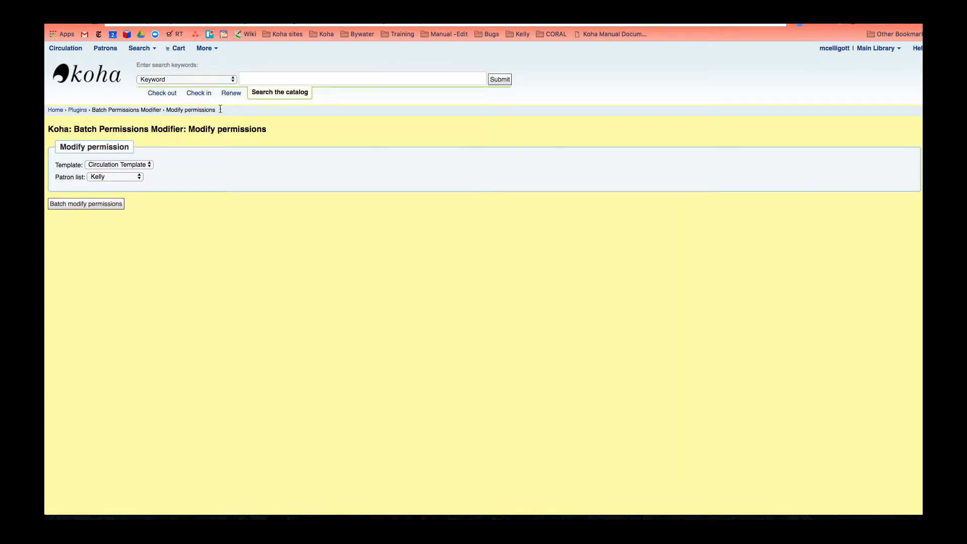
left_click(94, 166)
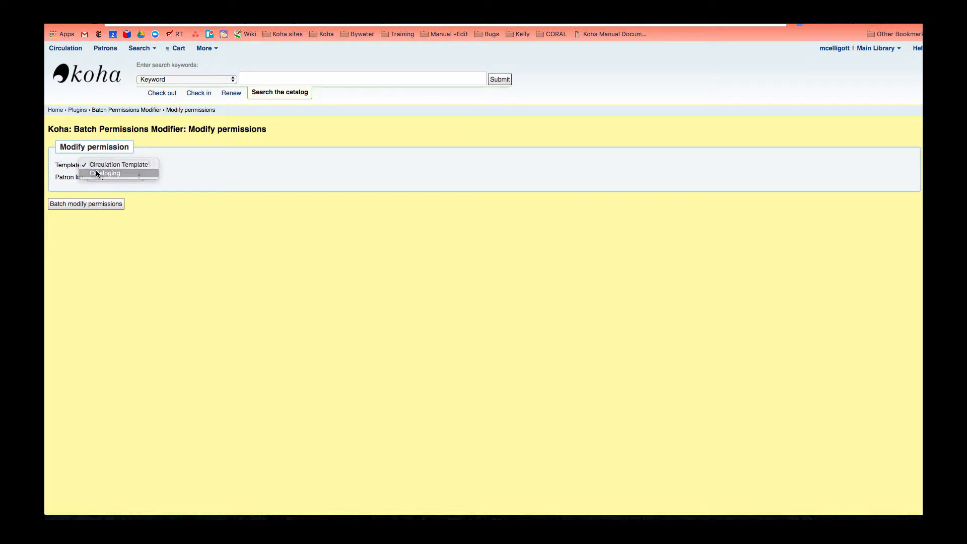
left_click(96, 172)
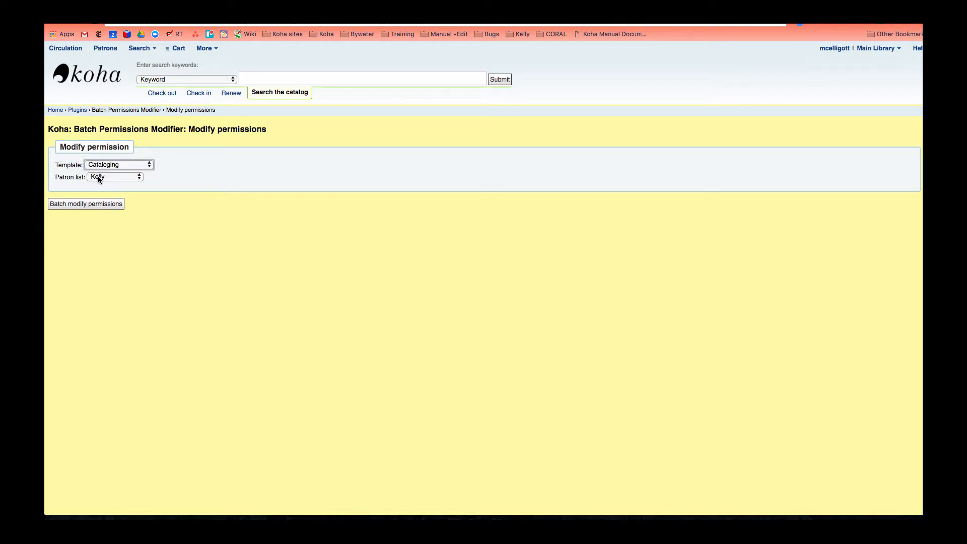
left_click(98, 177)
left_click(98, 210)
left_click(95, 206)
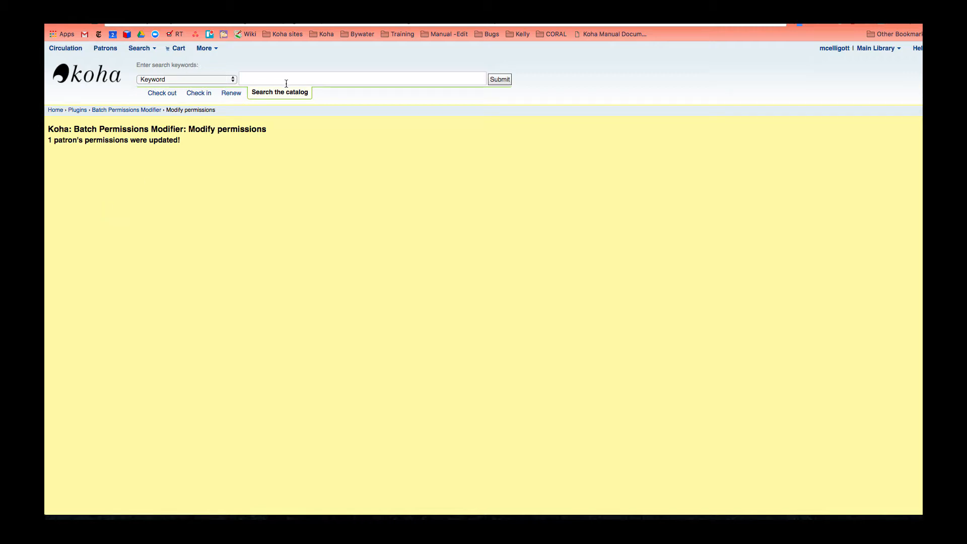
- Go to Tools > Patron lists and open the Cataloging Staff list
left_click(194, 49)
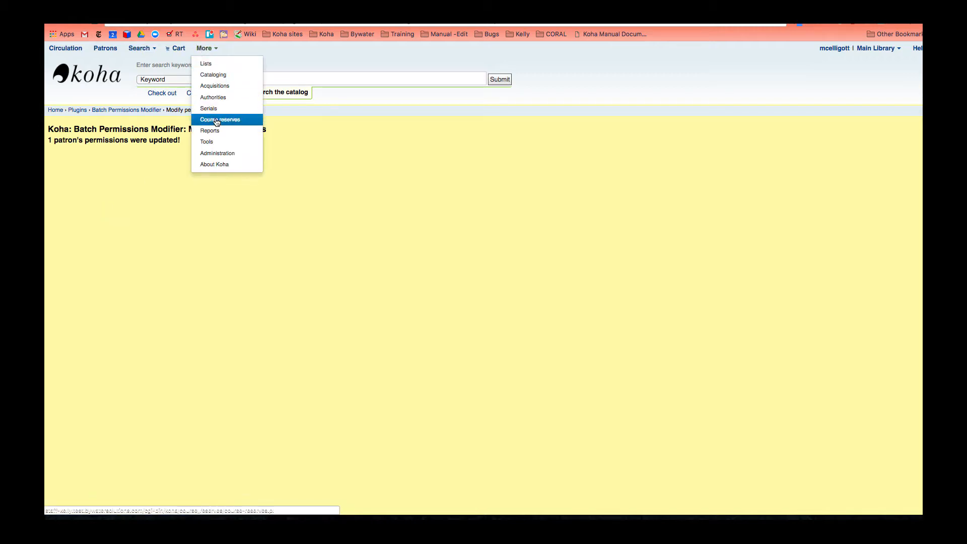
left_click(217, 141)
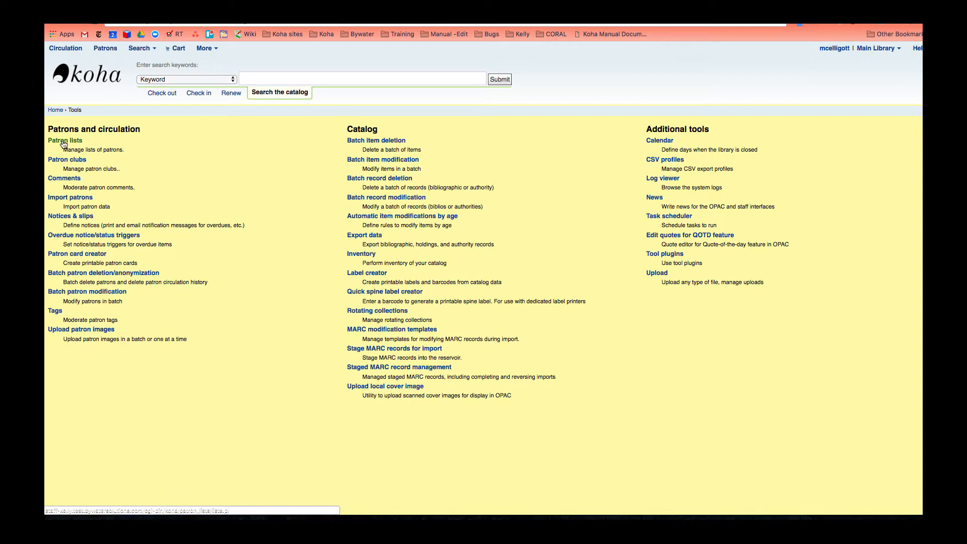
left_click(64, 143)
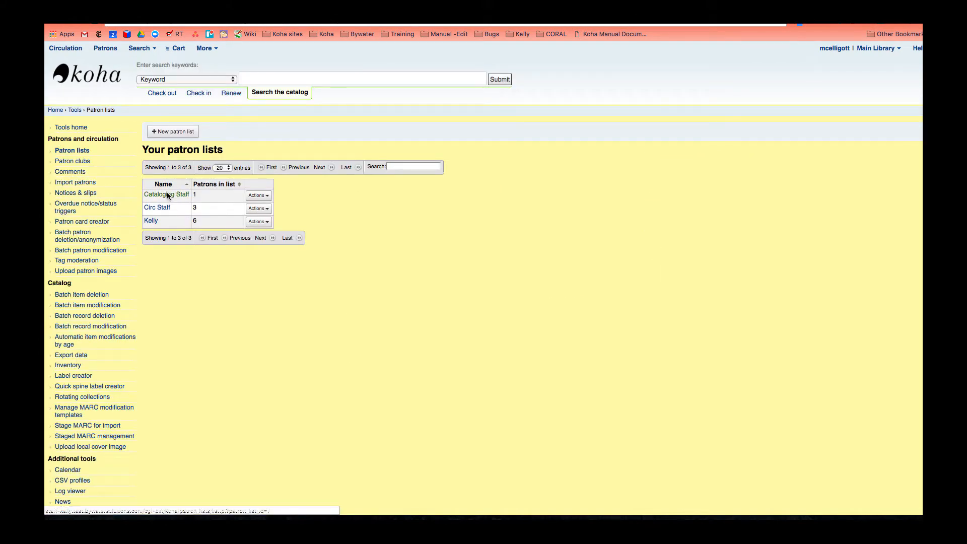
right_click(167, 195)
key("Escape")
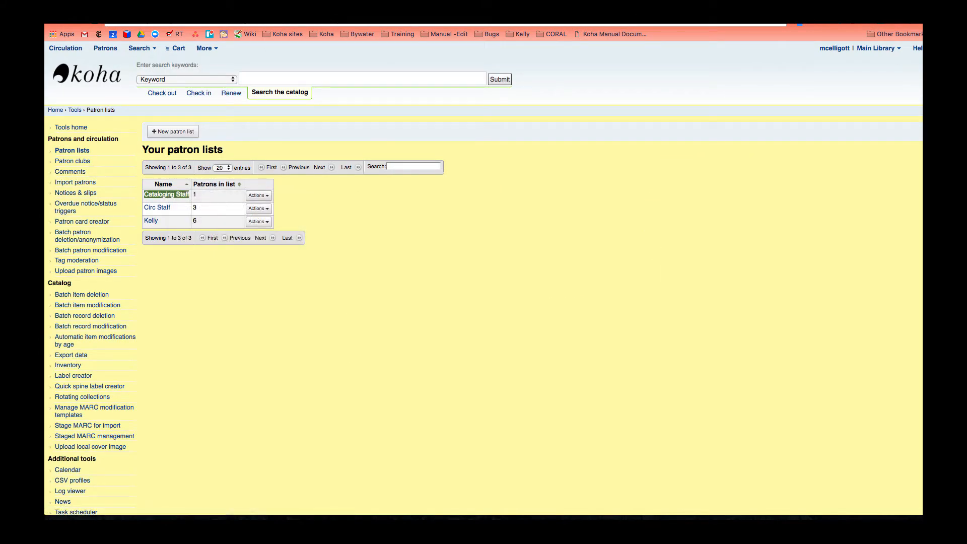
left_click(166, 194)
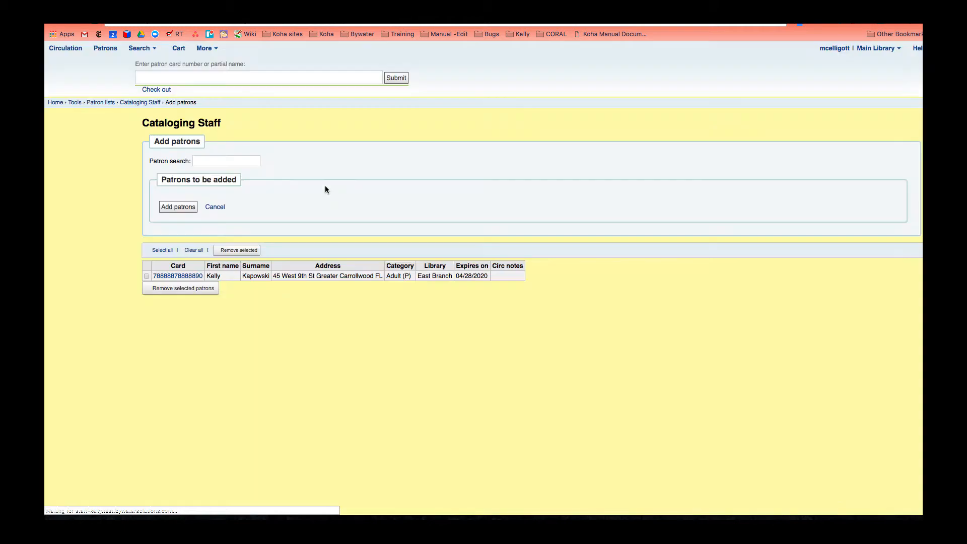
- Open the list member's record and review their permissions, including editcatalogue and circulate
left_click(176, 252)
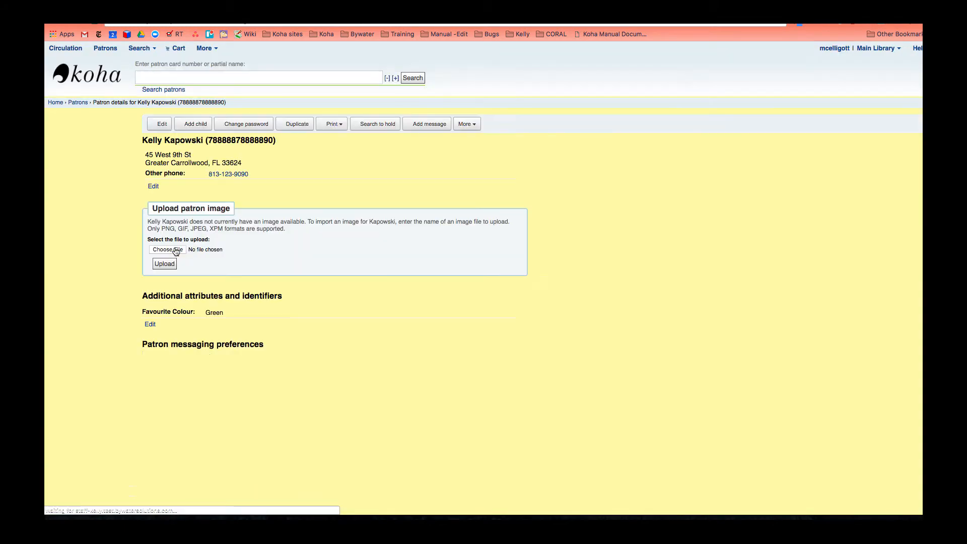
left_click(481, 132)
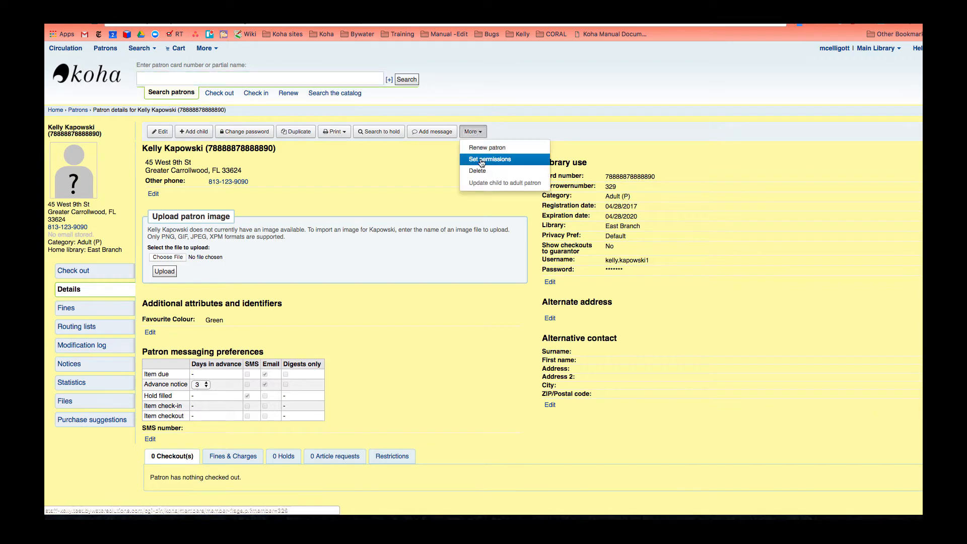
left_click(480, 159)
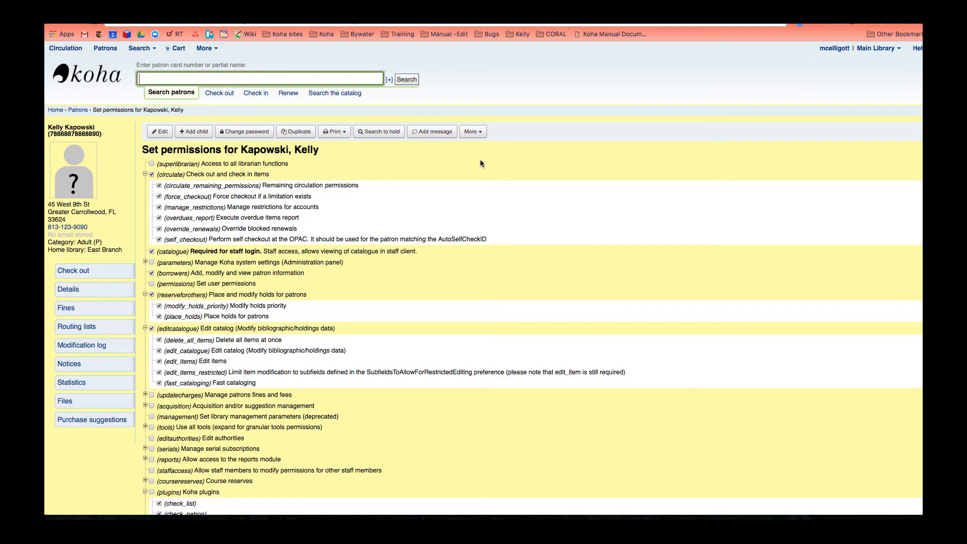
scroll(476, 198, "down", 3)
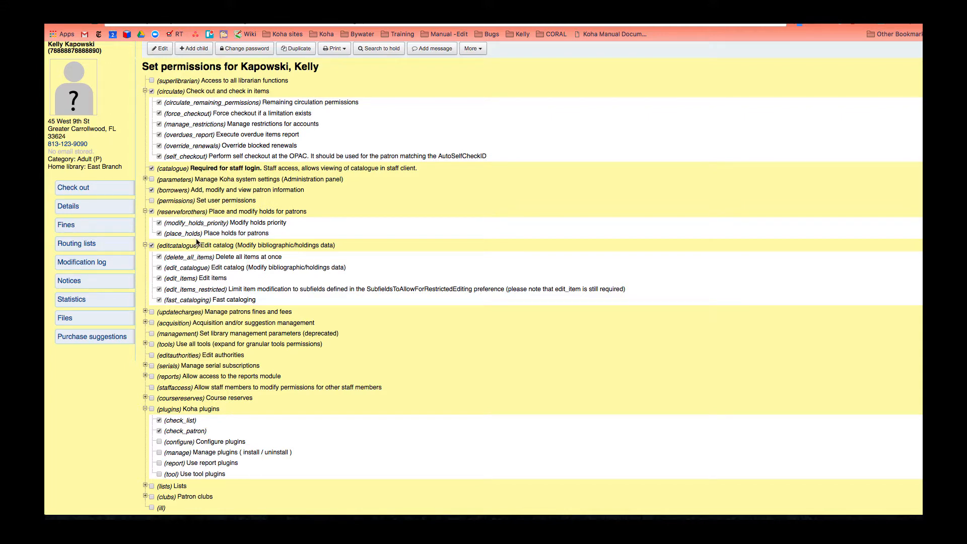
scroll(197, 242, "up", 3)
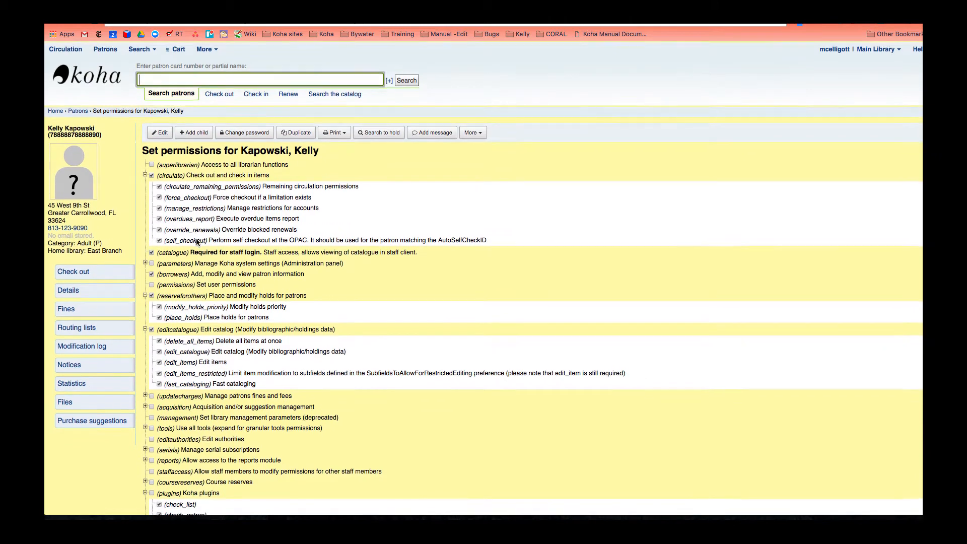
- Find the North Branch patron by first name using the checkout patron search
left_click(221, 94)
type("fay")
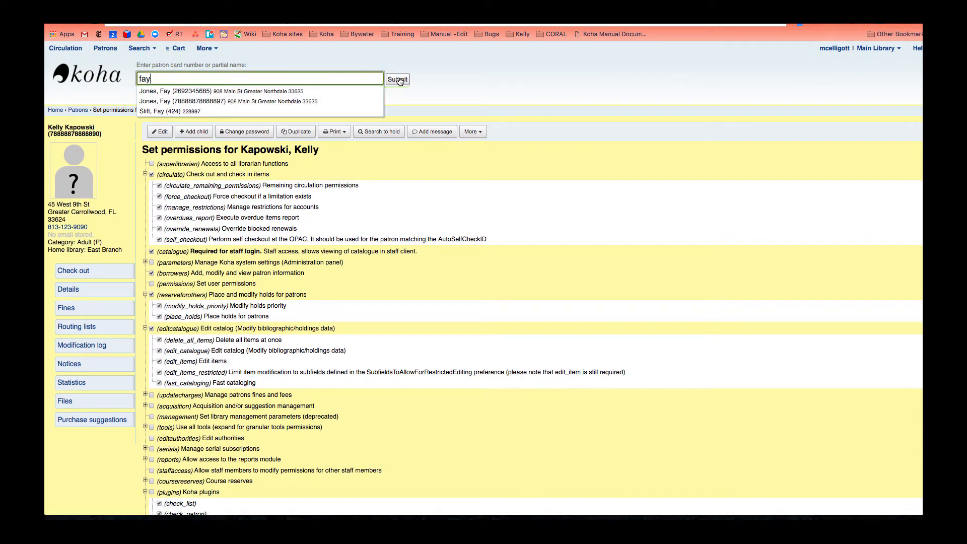
left_click(191, 93)
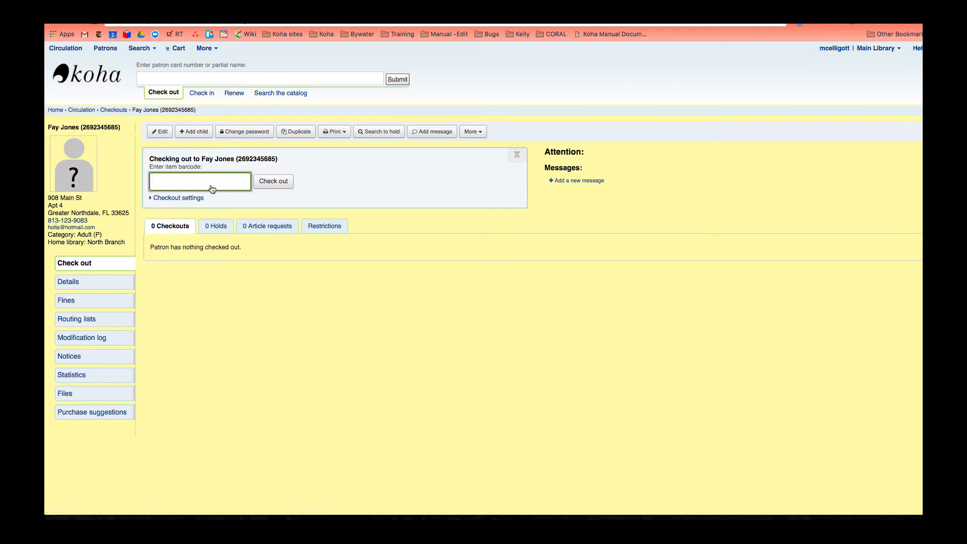
- Open that patron's Set permissions page and scroll through their current permissions
left_click(473, 132)
left_click(477, 158)
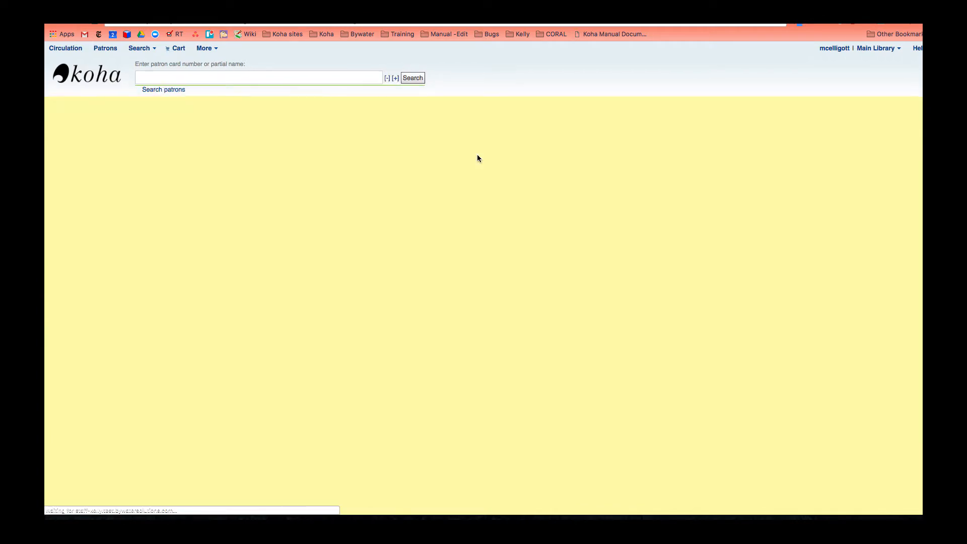
scroll(449, 162, "down", 4)
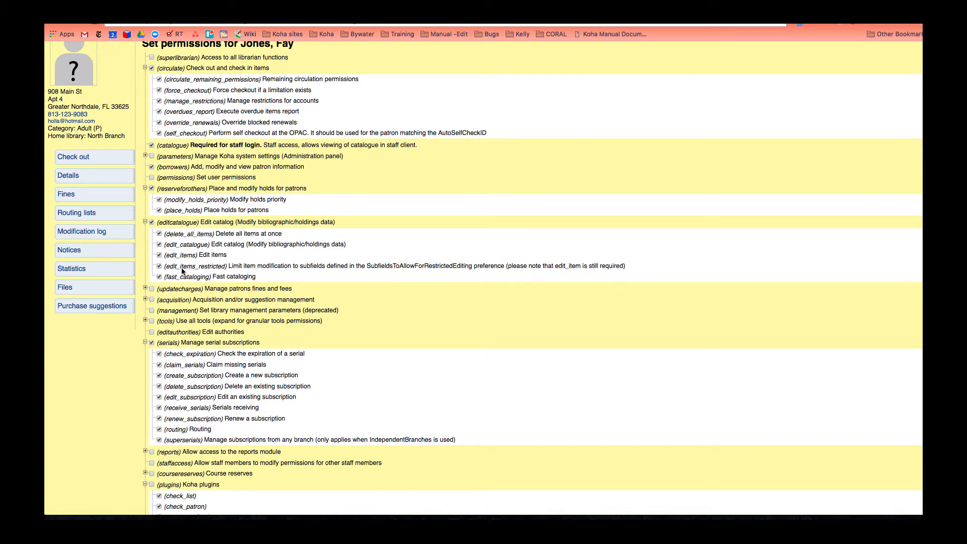
scroll(153, 256, "down", 1)
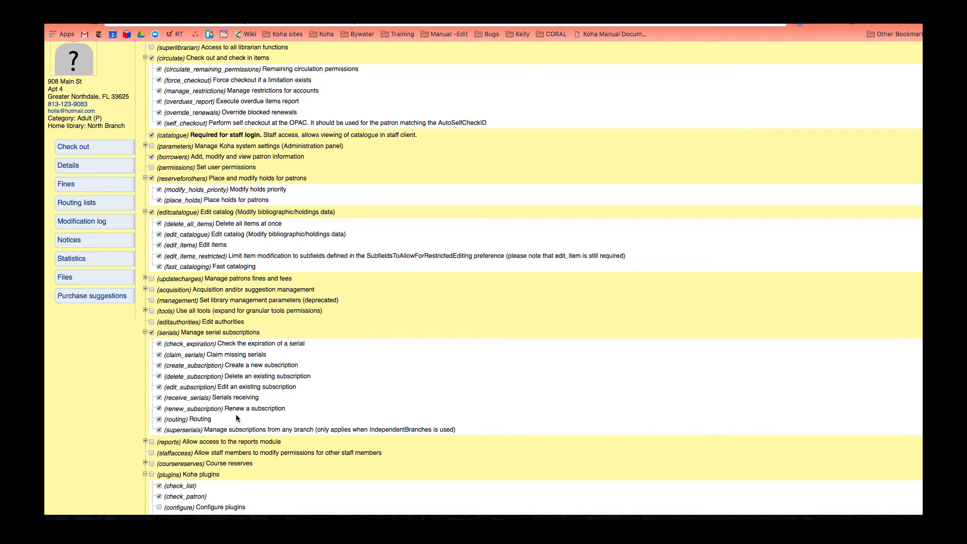
scroll(255, 234, "up", 3)
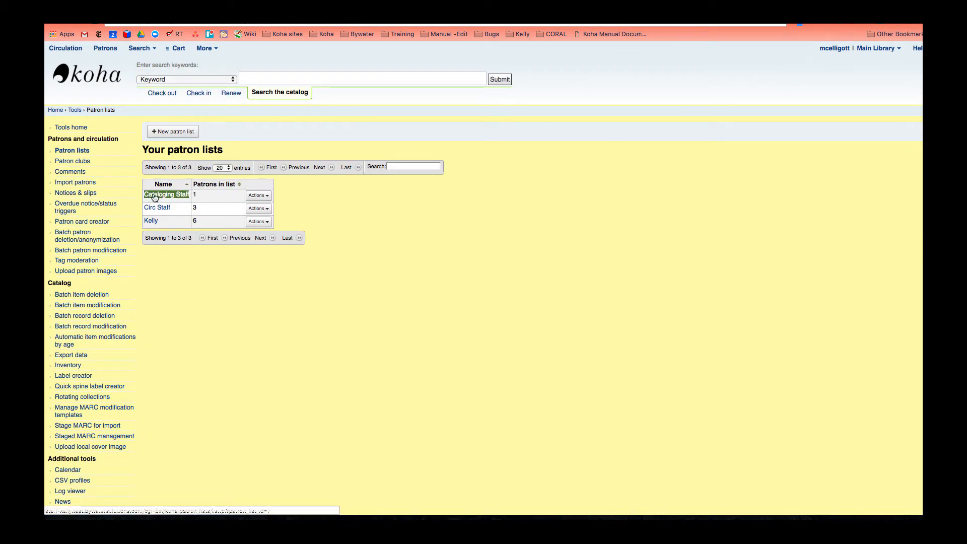
- Search for the North Branch patron by name and add them to the Cataloging Staff list
left_click(265, 198)
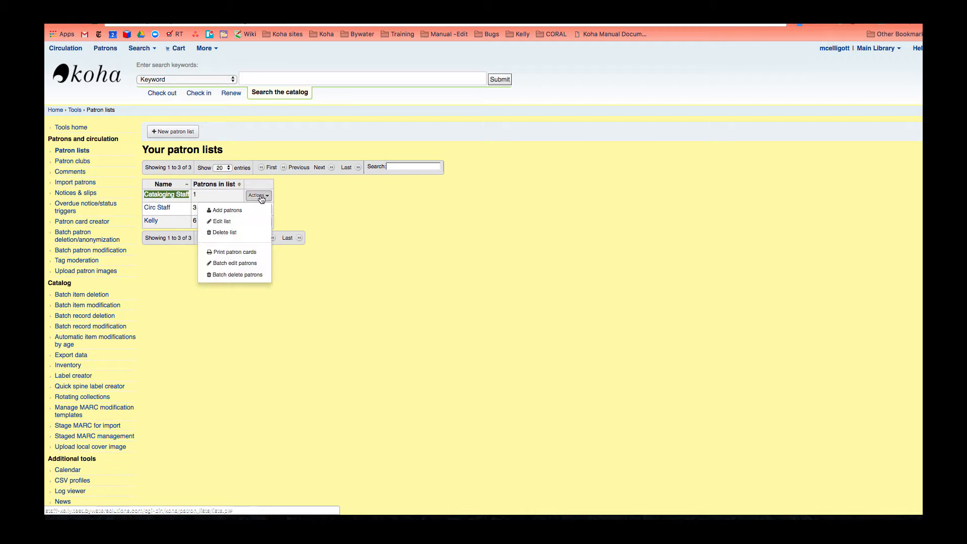
left_click(224, 211)
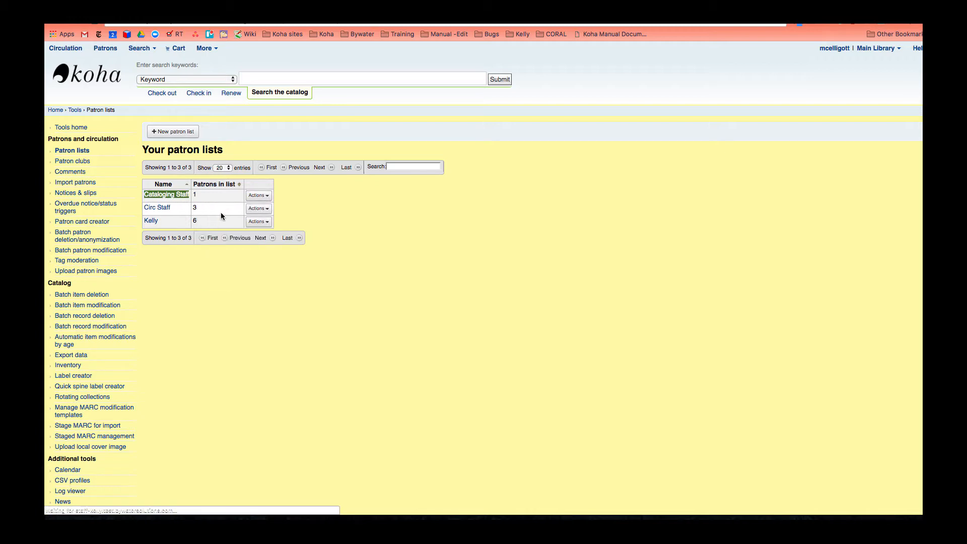
left_click(203, 167)
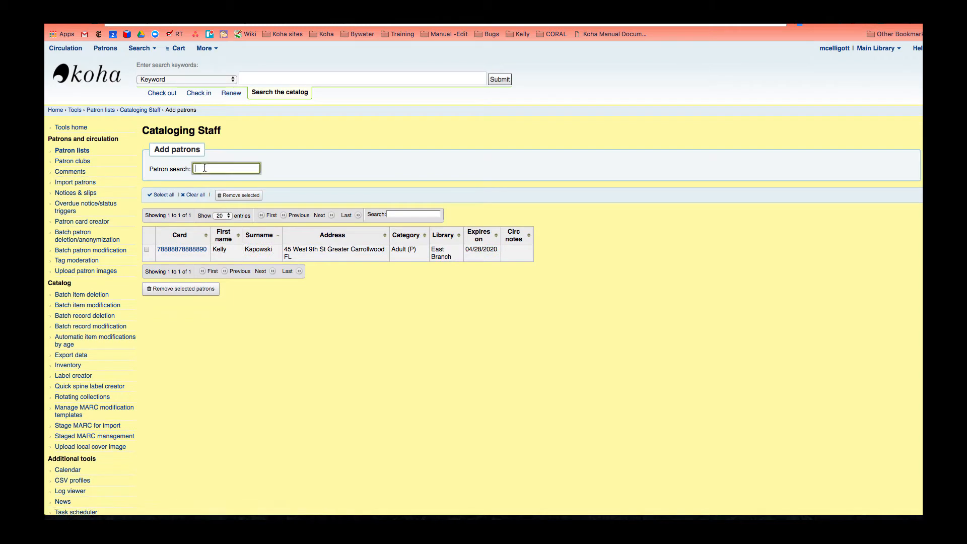
type("fay")
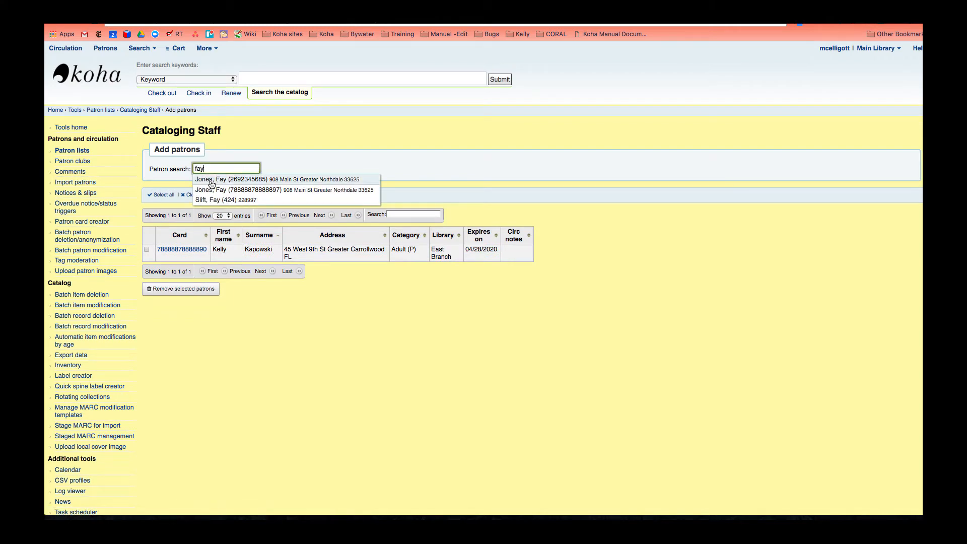
left_click(207, 179)
left_click(178, 223)
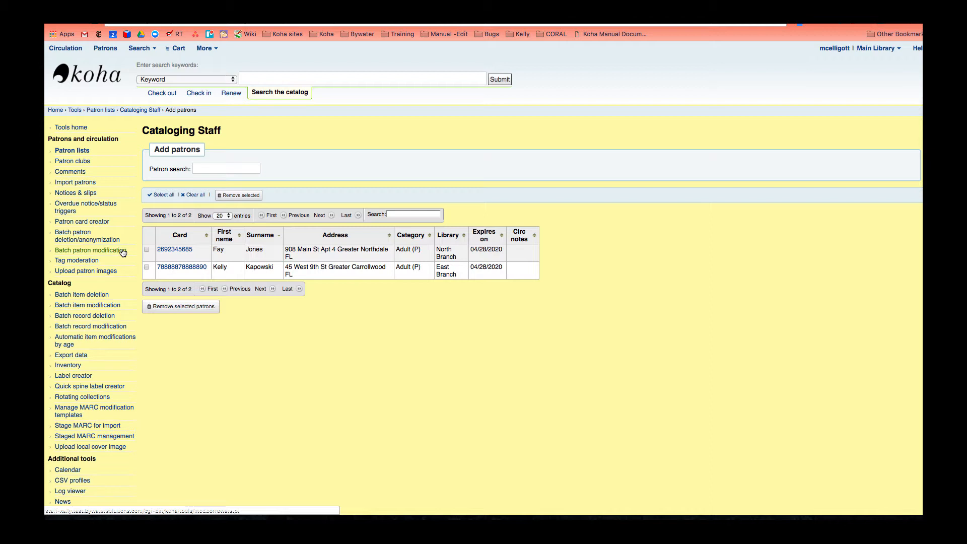
- Open the newly added North Branch patron's record and review their permissions page
left_click(170, 253)
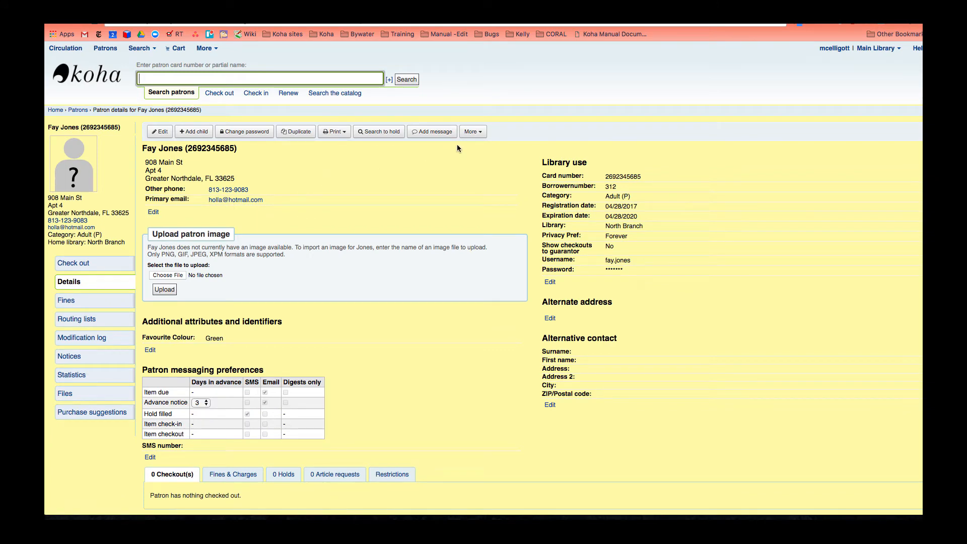
left_click(474, 133)
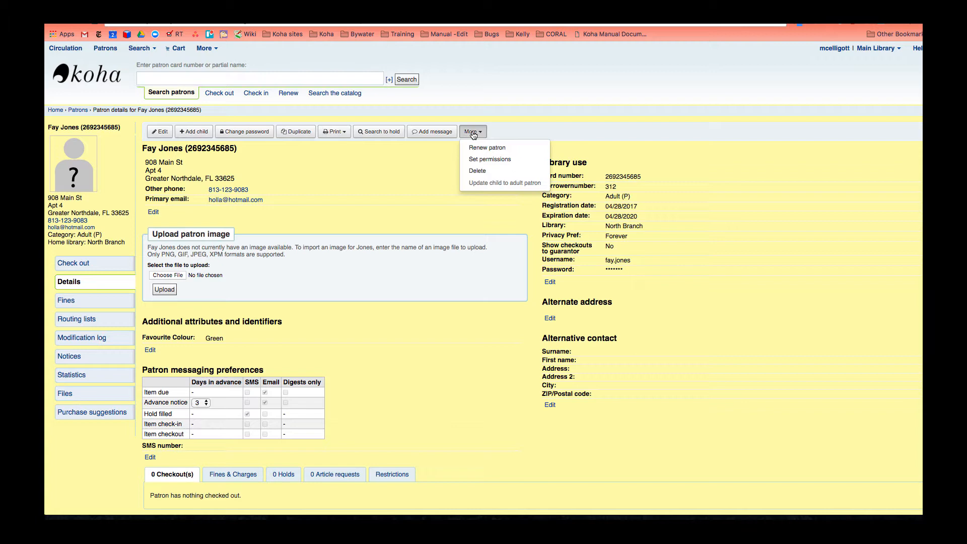
left_click(483, 158)
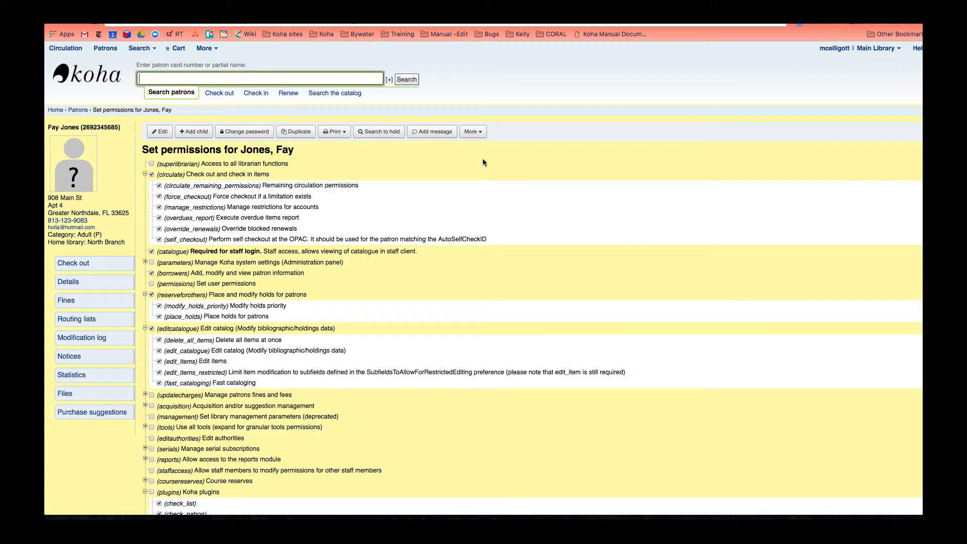
scroll(451, 253, "down", 3)
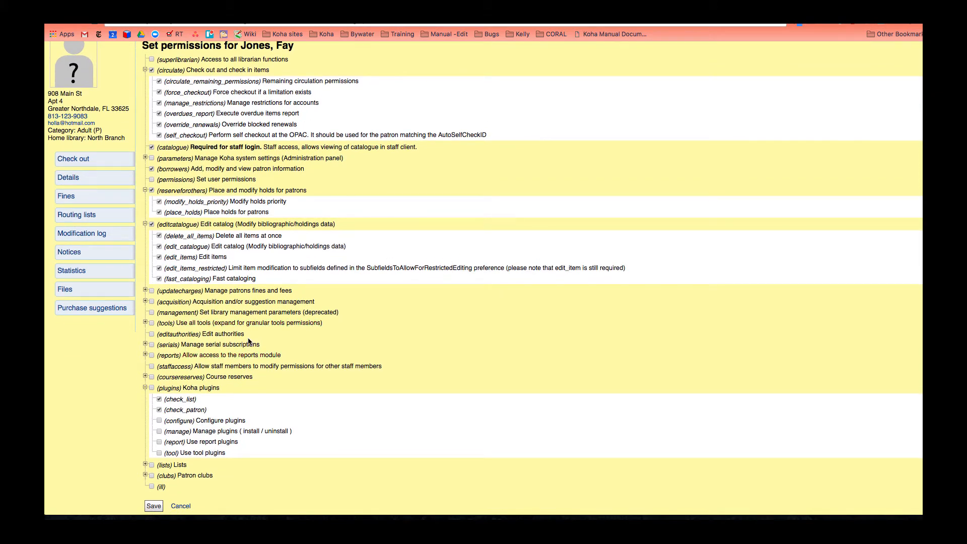
scroll(249, 342, "up", 1)
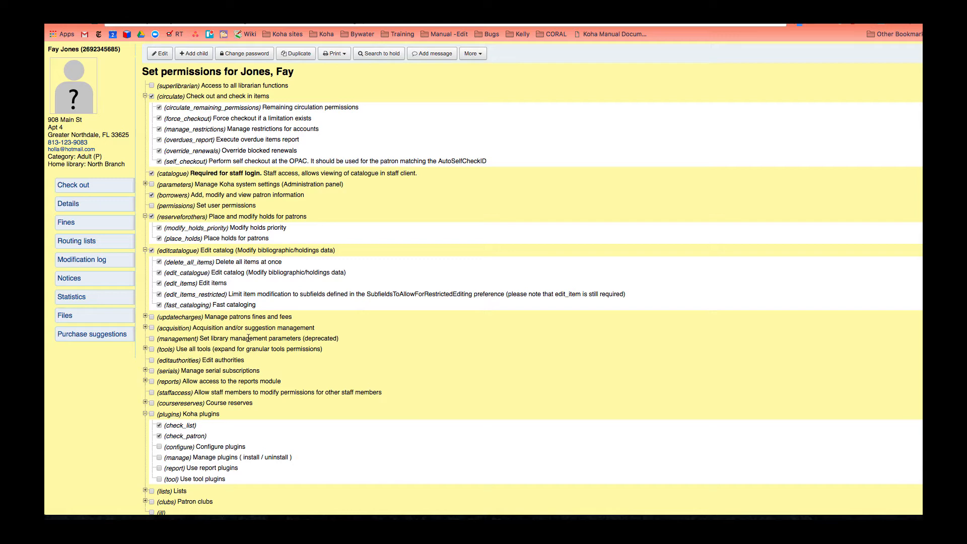
- Grant the North Branch patron the updatecharges and acquisition permissions with all sub-permissions
left_click(152, 317)
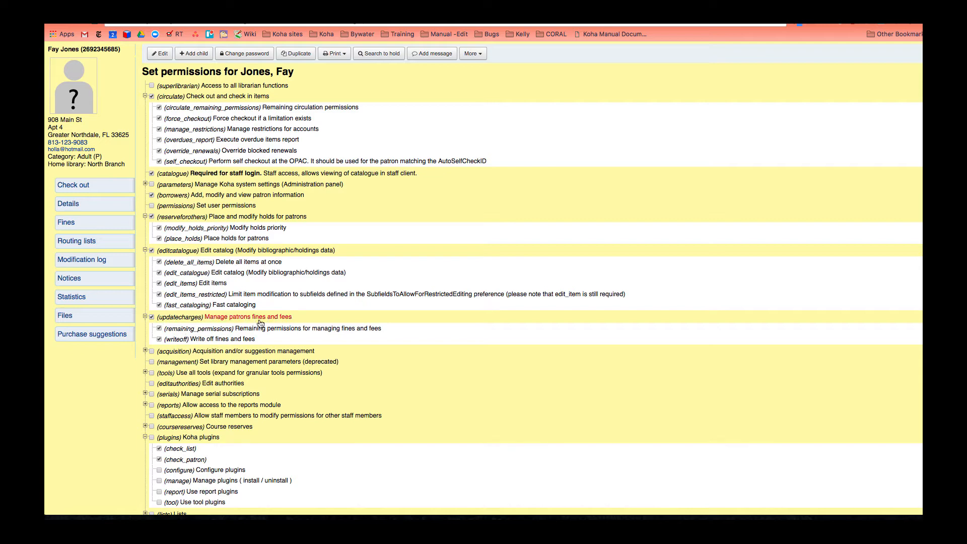
left_click(150, 353)
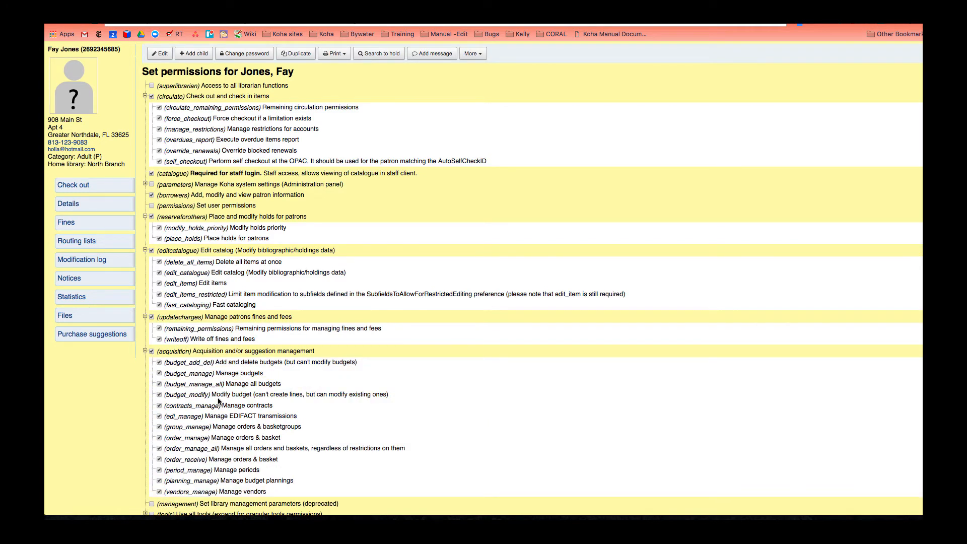
scroll(218, 401, "down", 8)
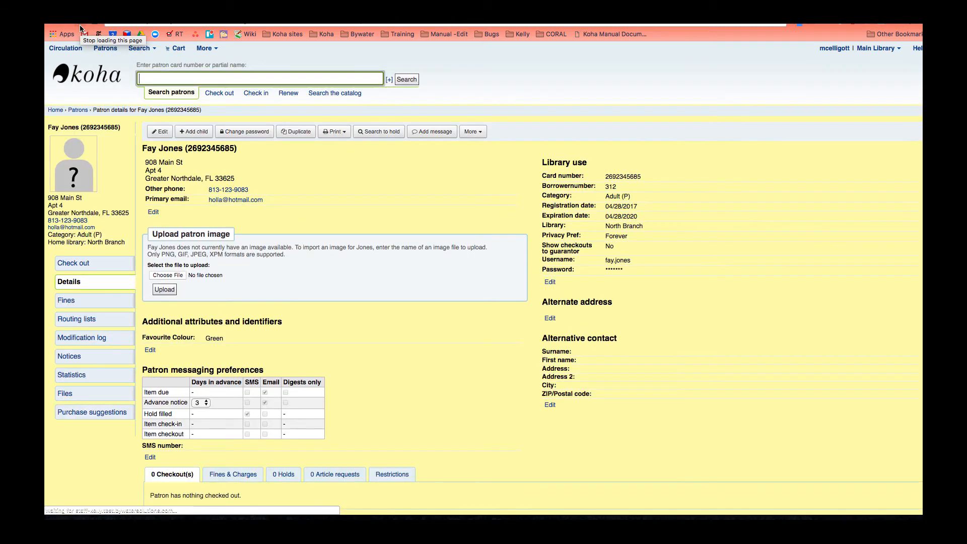
- Reopen the patron's permissions and confirm updatecharges and acquisition are unticked, editcatalogue still granted
left_click(473, 131)
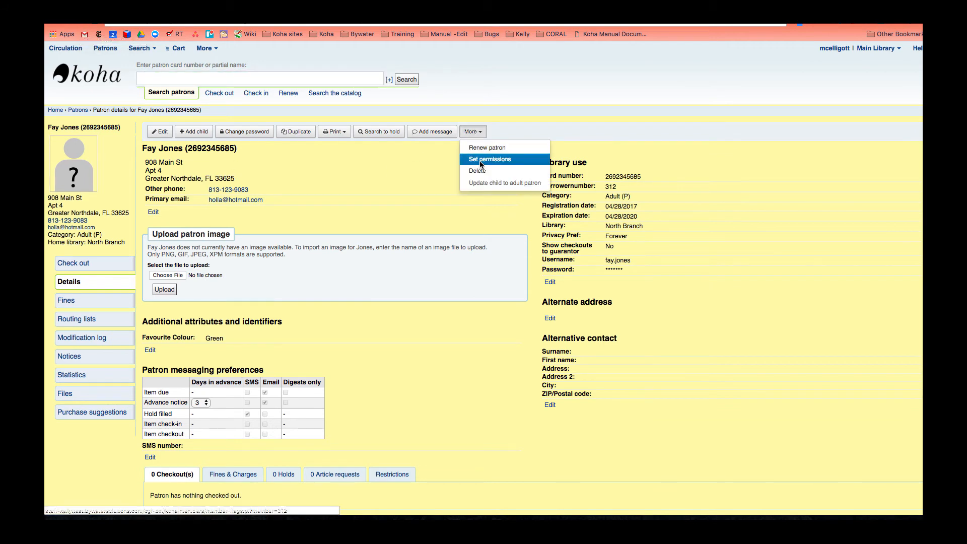
left_click(481, 159)
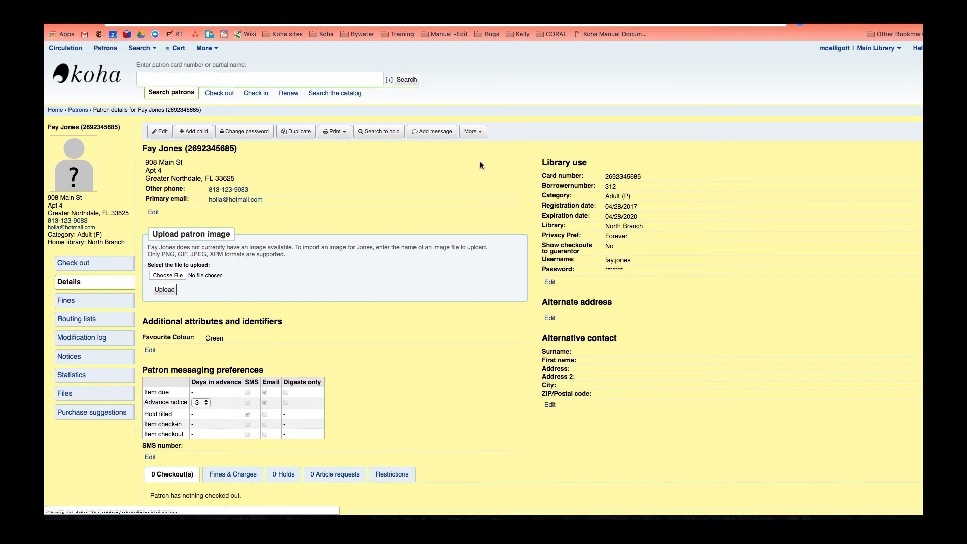
scroll(351, 279, "down", 5)
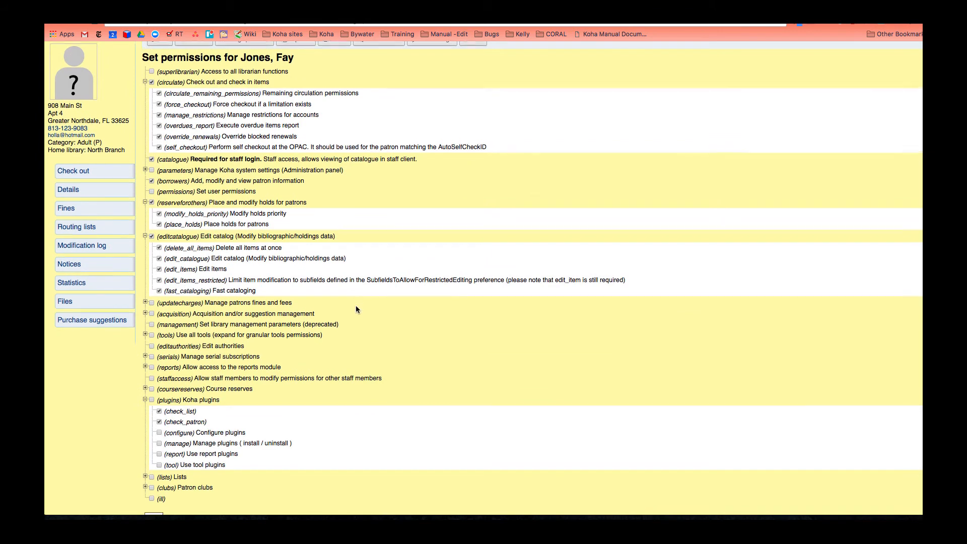
scroll(356, 310, "down", 1)
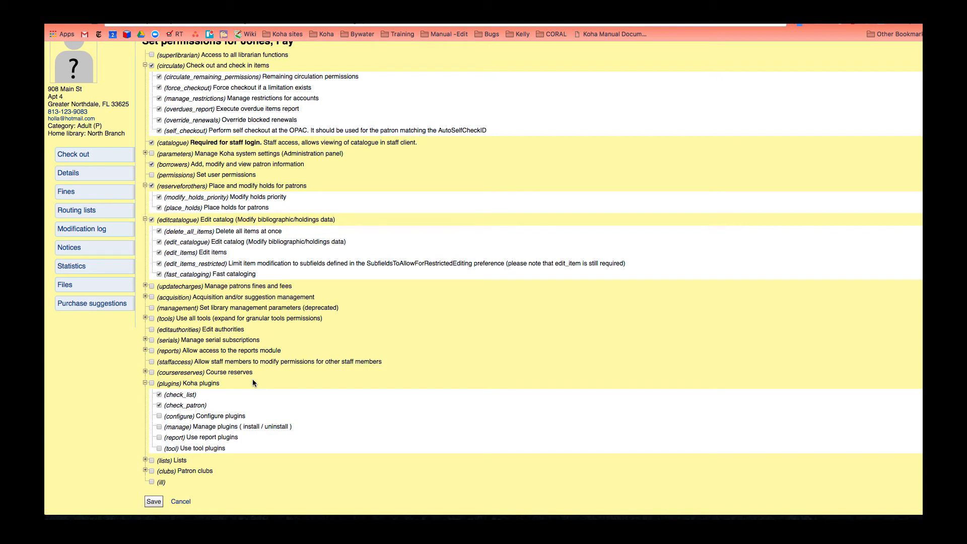
scroll(294, 232, "up", 3)
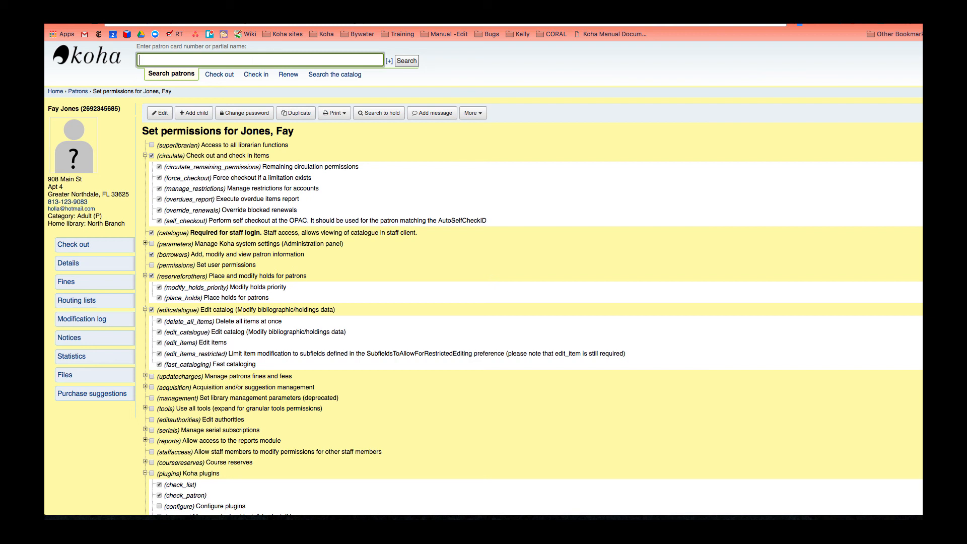
left_click(716, 2)
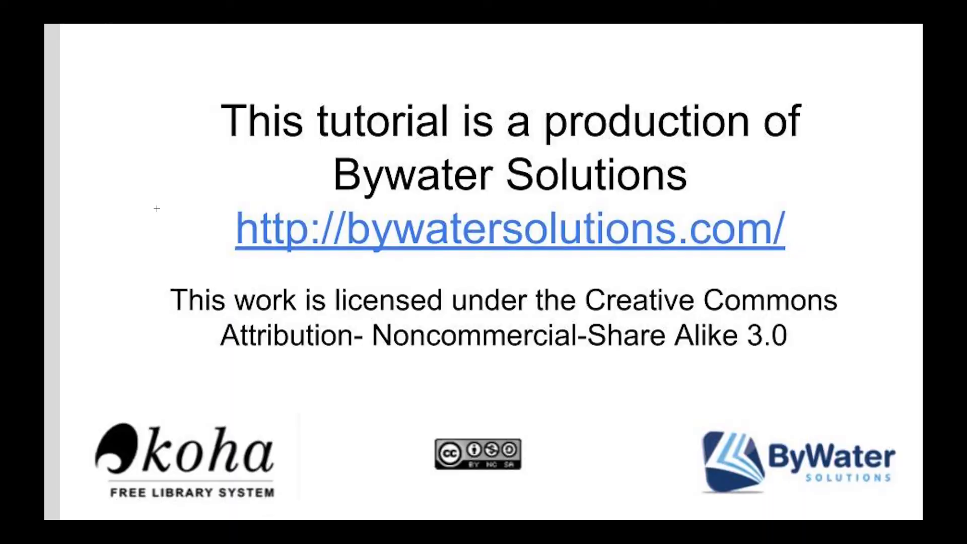